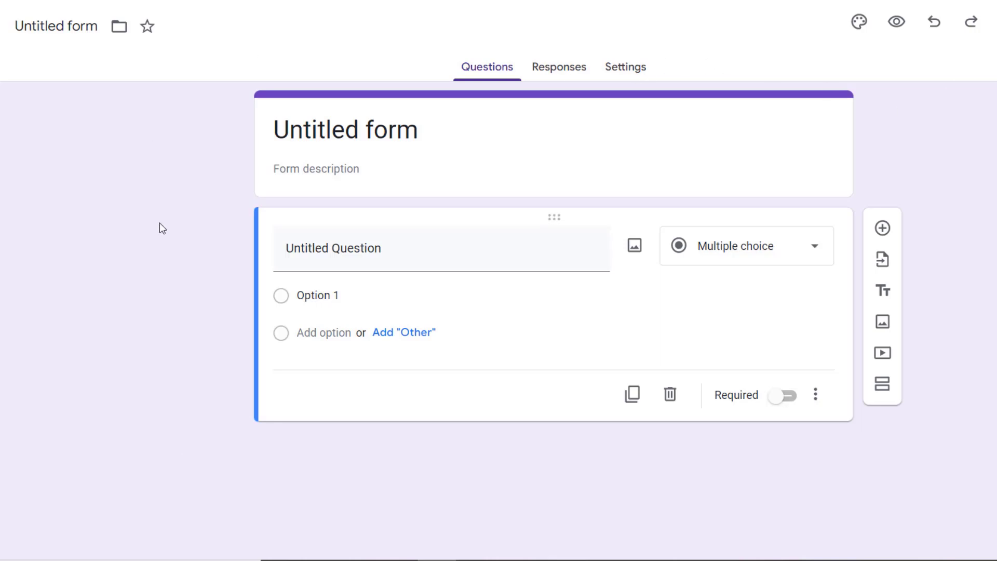
Step: Replace the form's title with "test from"
{"action": "left_click", "coordinate": [372, 126]}
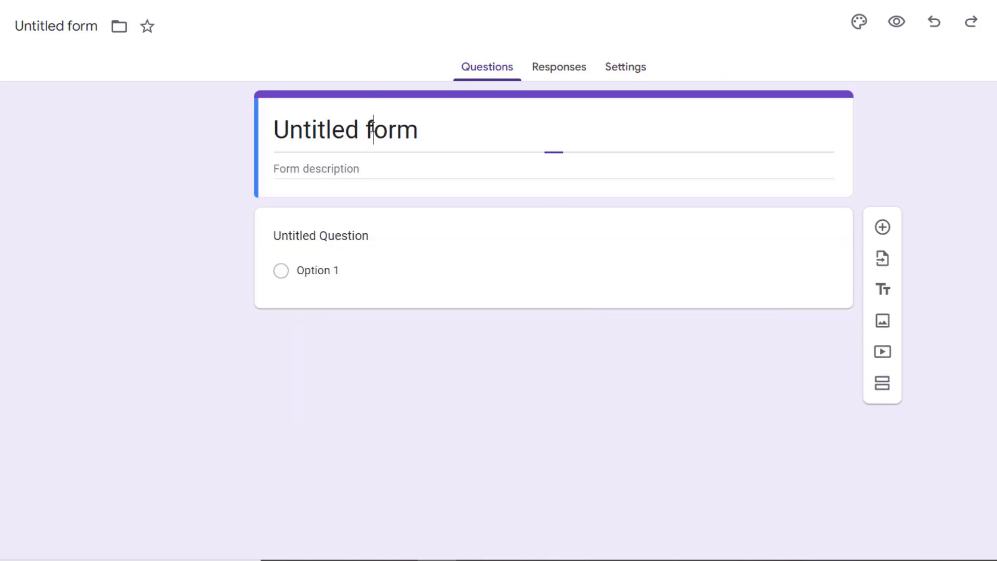
{"action": "triple_click", "coordinate": [372, 126]}
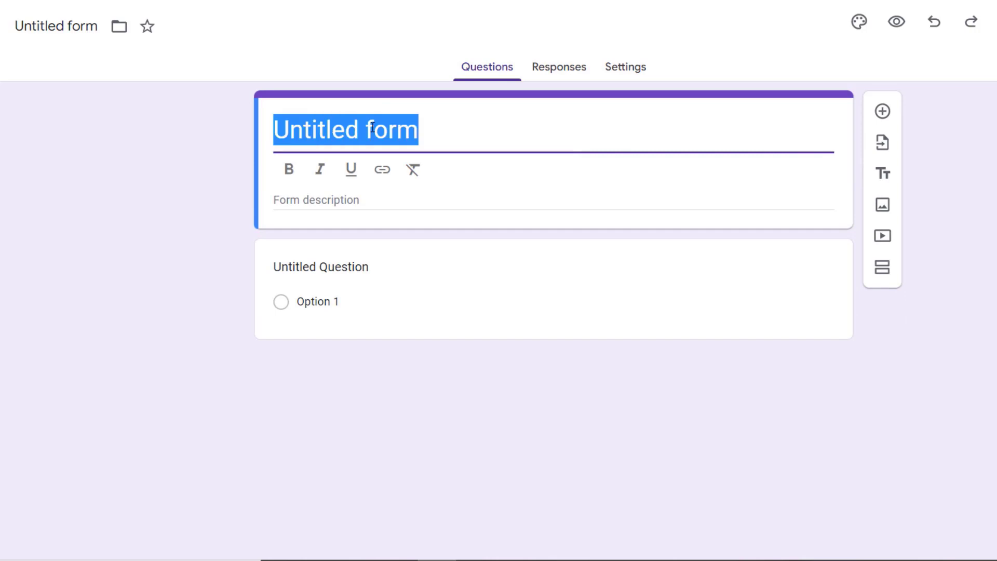
{"action": "type", "text": "test"}
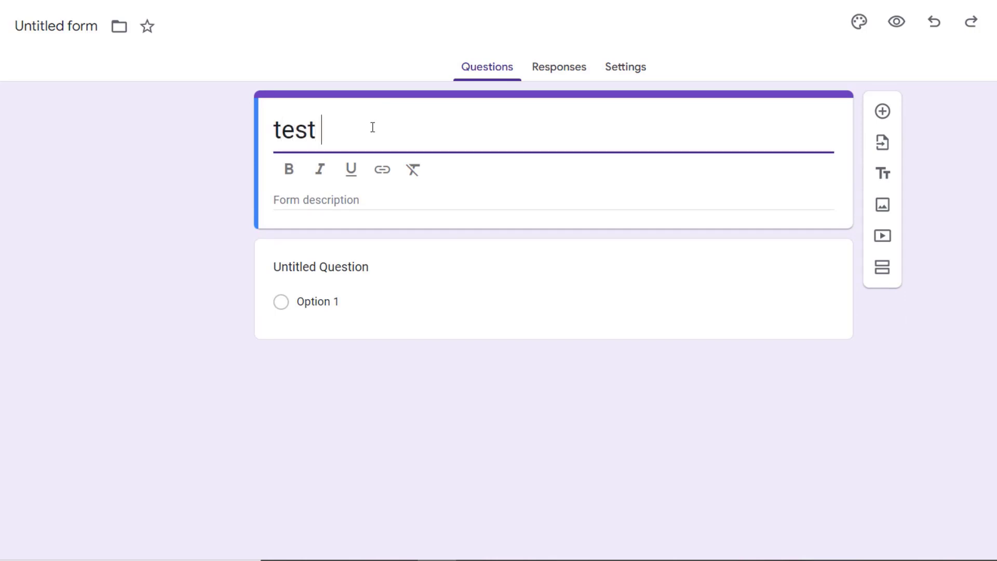
{"action": "type", "text": " from"}
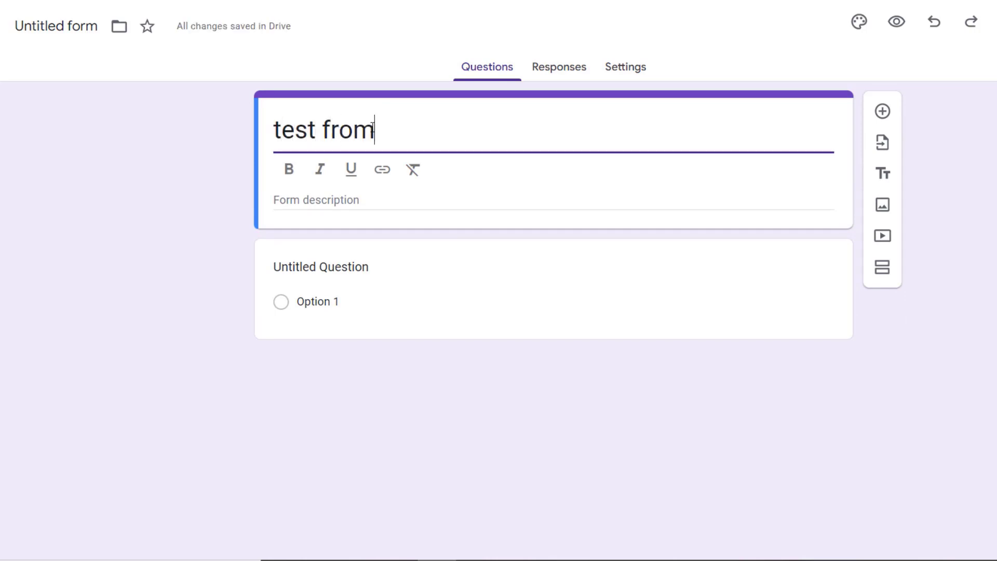
Step: Enter the form description "Please fill in this form prior to our first appointment."
{"action": "left_click", "coordinate": [343, 206]}
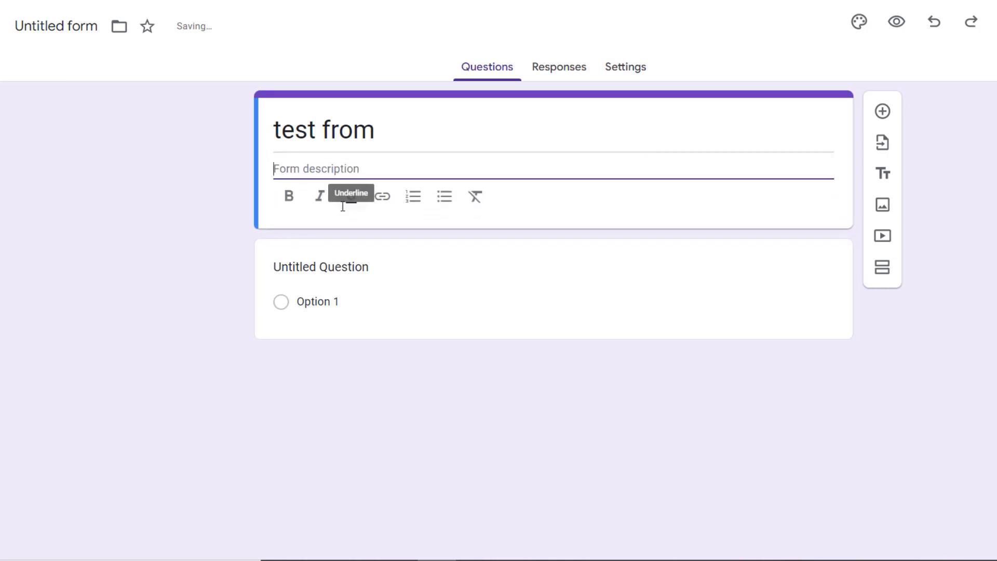
{"action": "type", "text": "Please fill "}
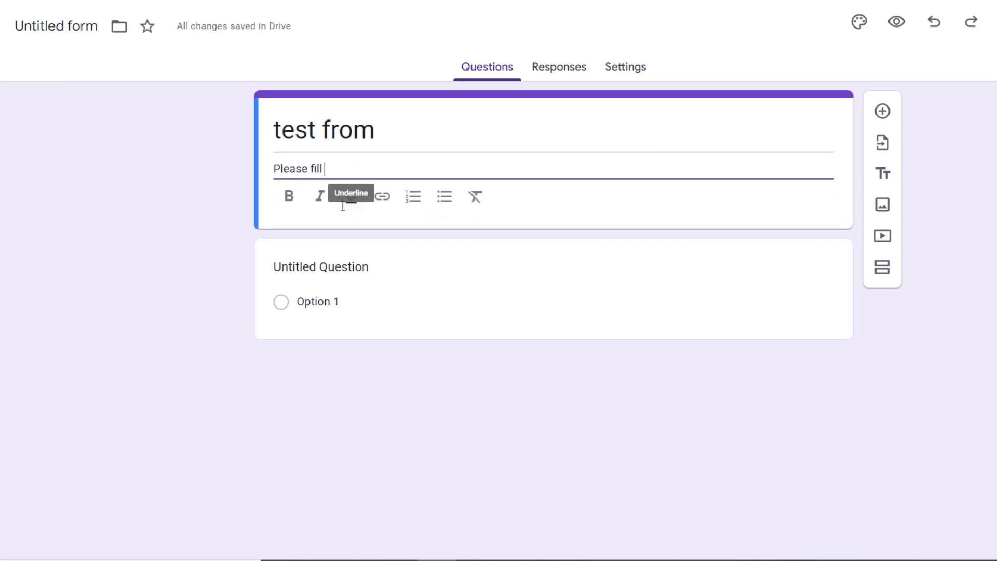
{"action": "type", "text": "in this form prior to our"}
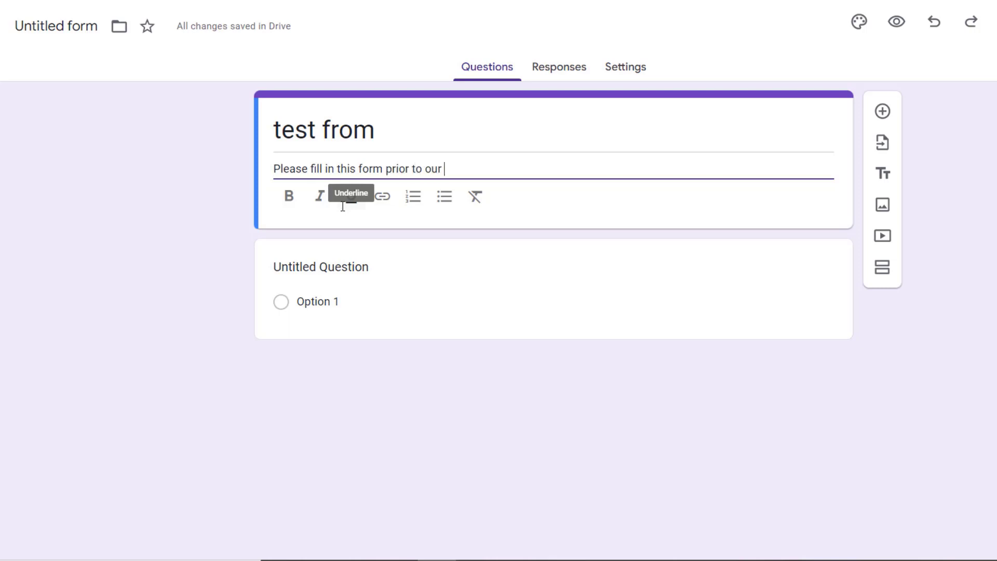
{"action": "type", "text": " first appointment"}
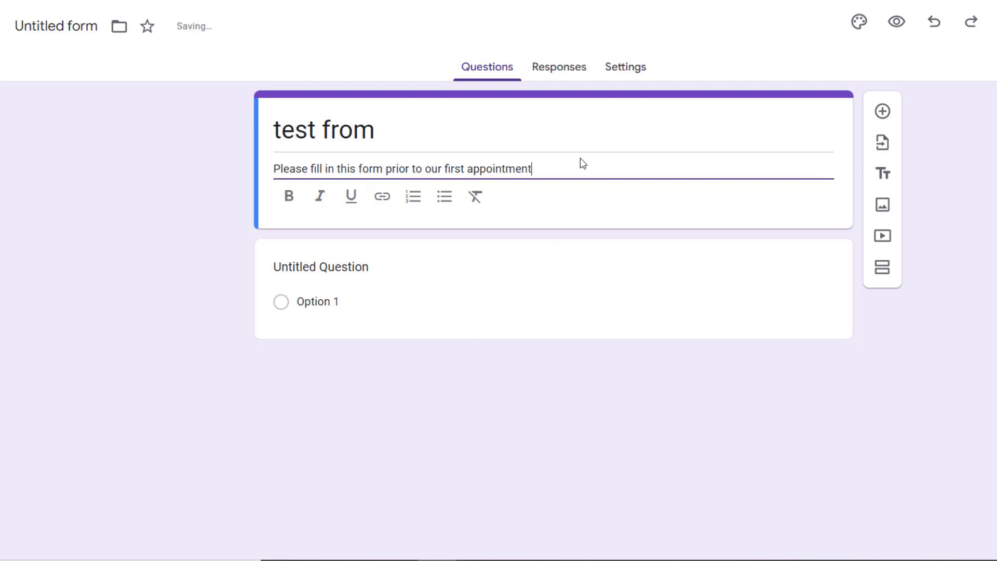
{"action": "type", "text": "."}
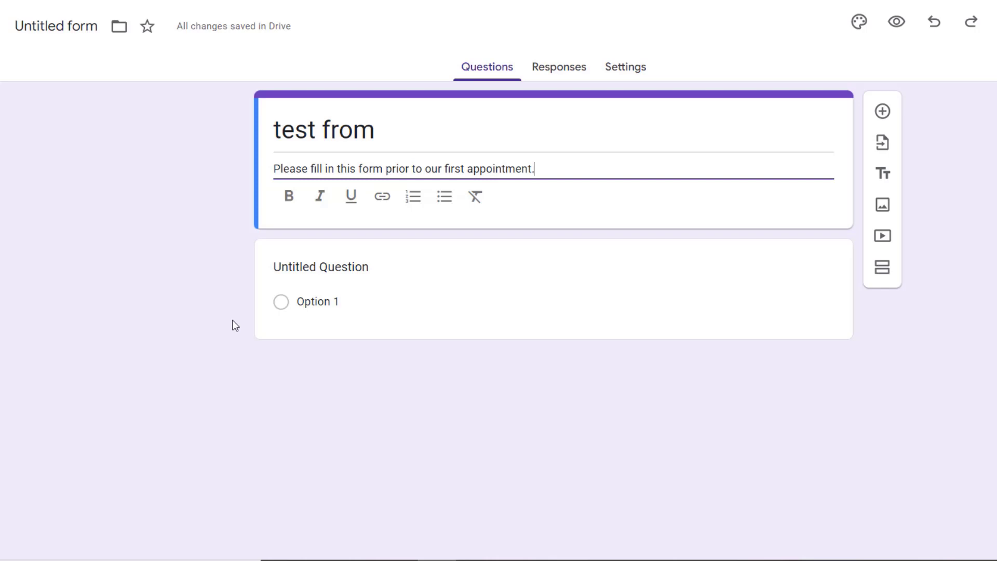
Step: Title the first question "Full Name" and make it a Short answer question
{"action": "left_click", "coordinate": [593, 289]}
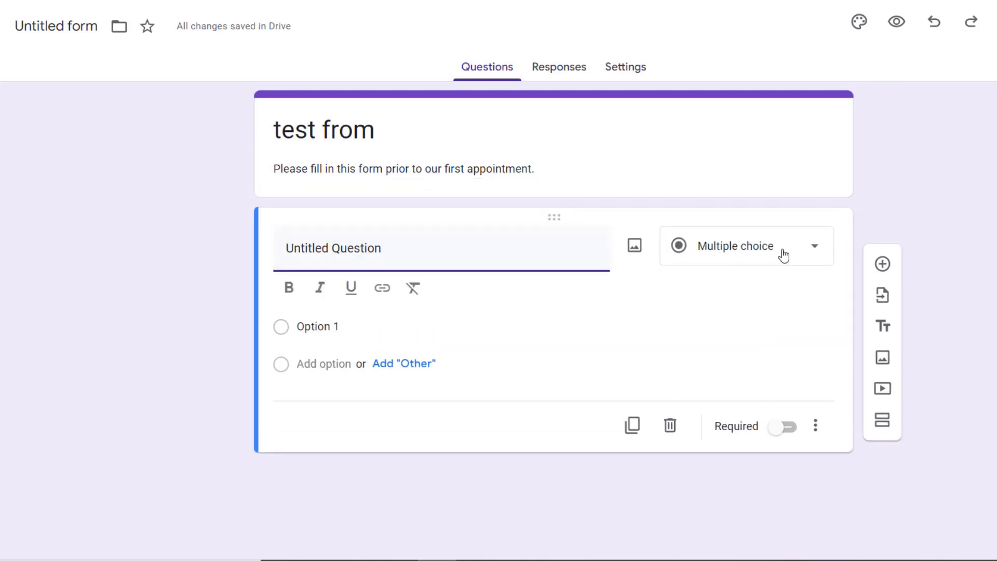
{"action": "left_click", "coordinate": [815, 258]}
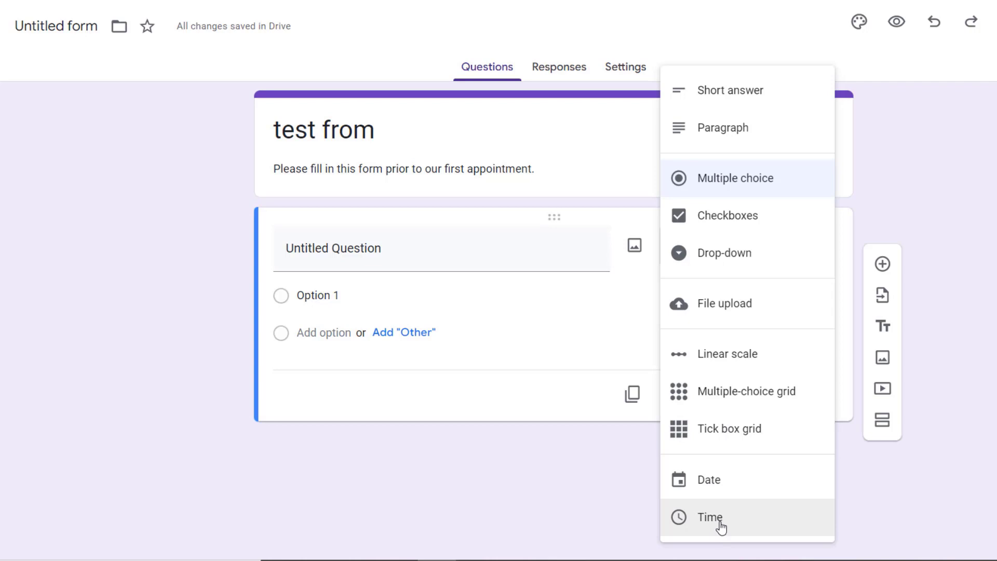
{"action": "left_click", "coordinate": [560, 325]}
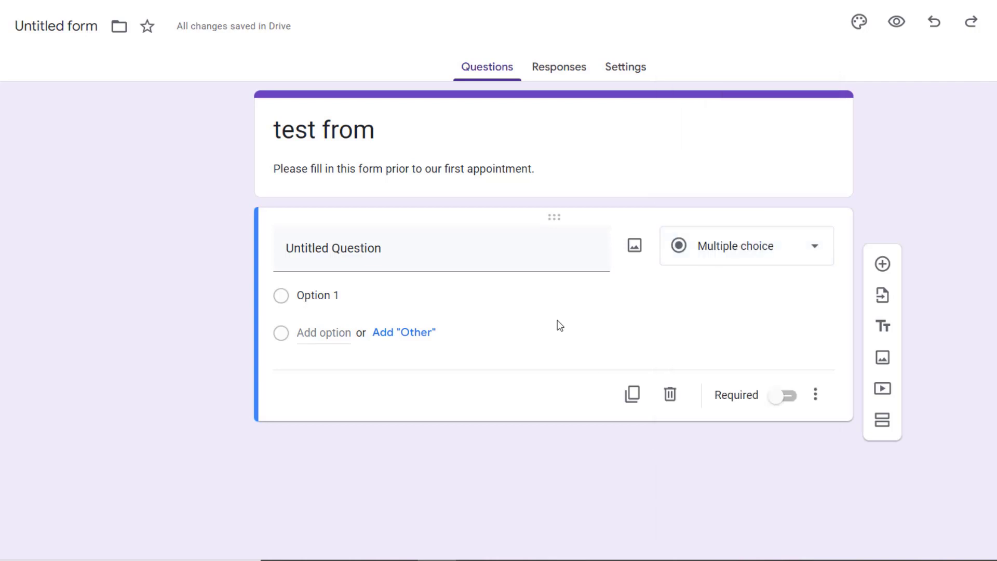
{"action": "left_click", "coordinate": [500, 254]}
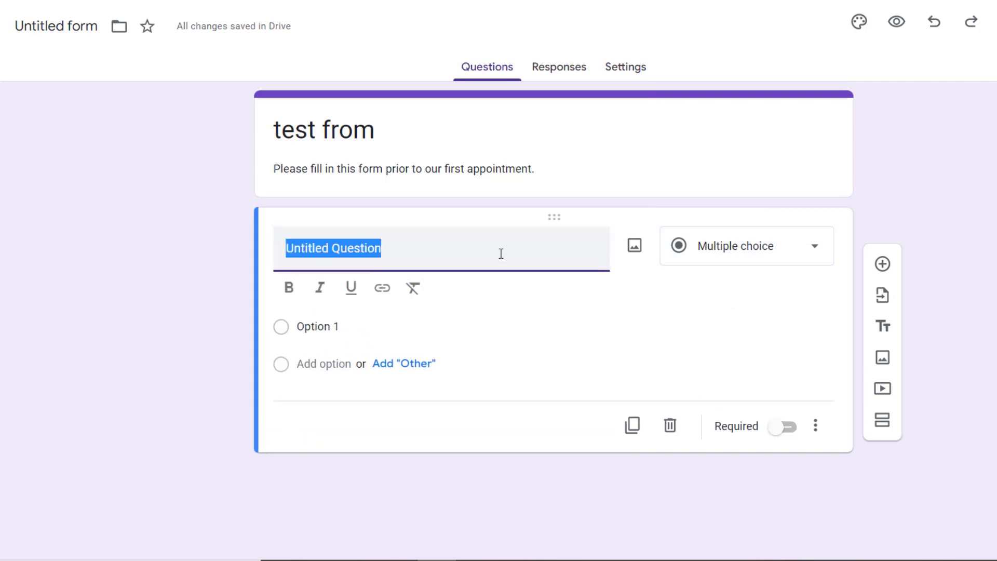
{"action": "type", "text": "F"}
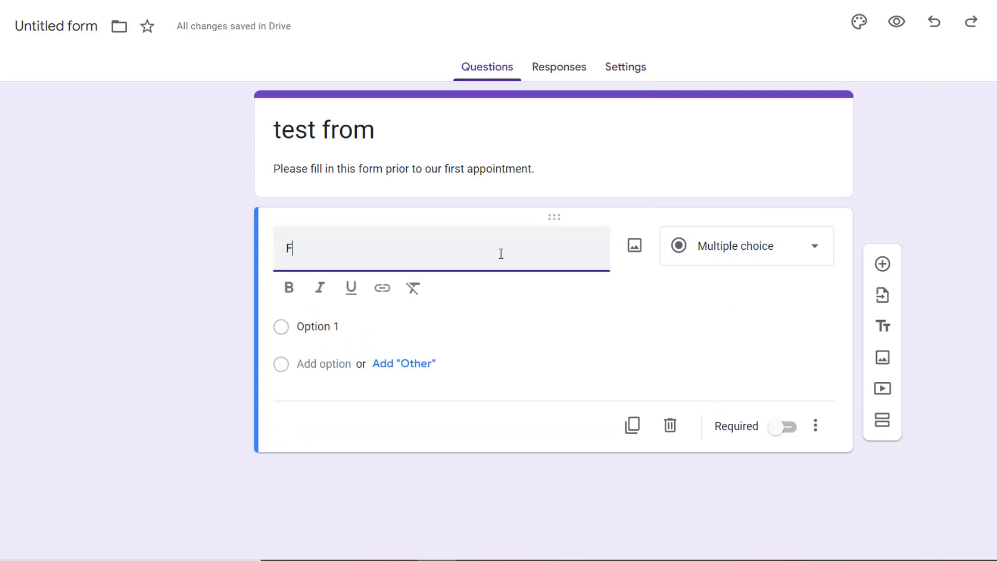
{"action": "type", "text": "ull Name"}
{"action": "left_click", "coordinate": [701, 256]}
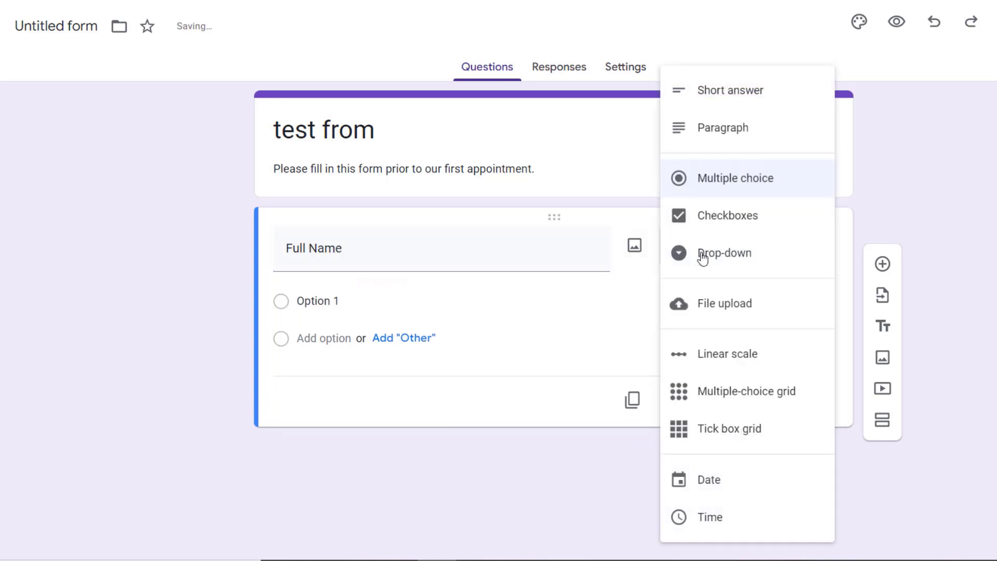
{"action": "left_click", "coordinate": [735, 108]}
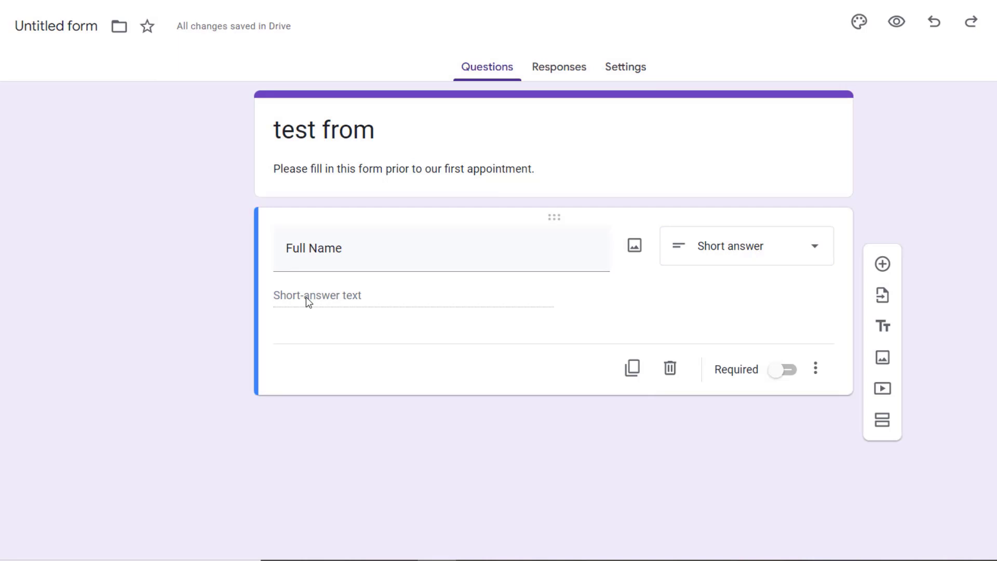
Step: Add a second question titled "Date of Birth" with the Date question type
{"action": "left_click", "coordinate": [883, 265]}
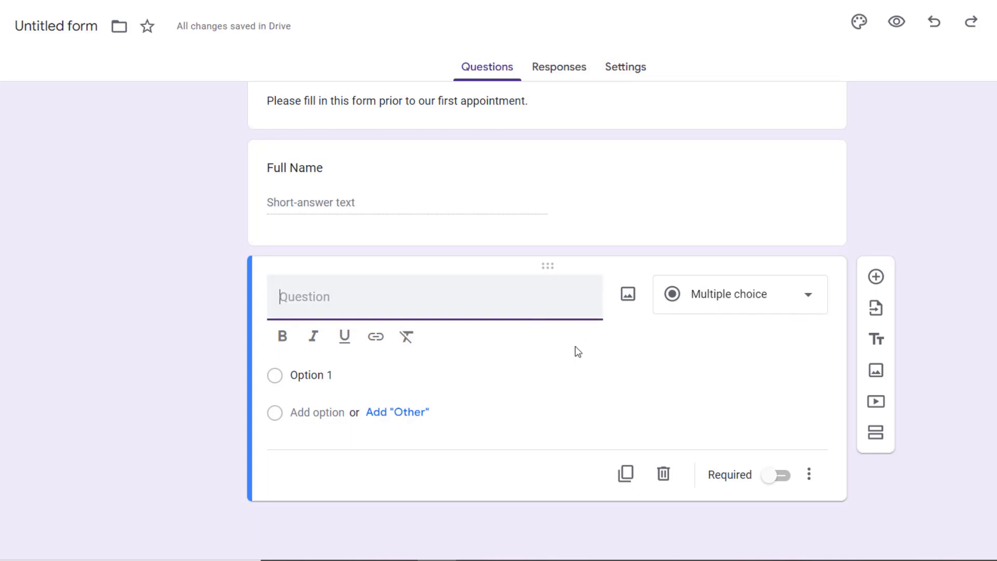
{"action": "type", "text": "Date of"}
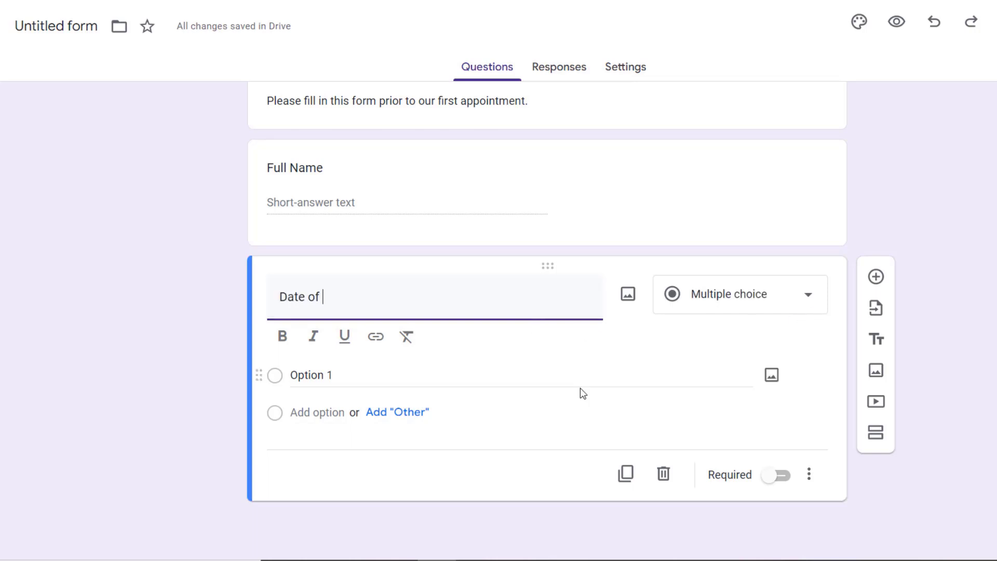
{"action": "type", "text": " Birth"}
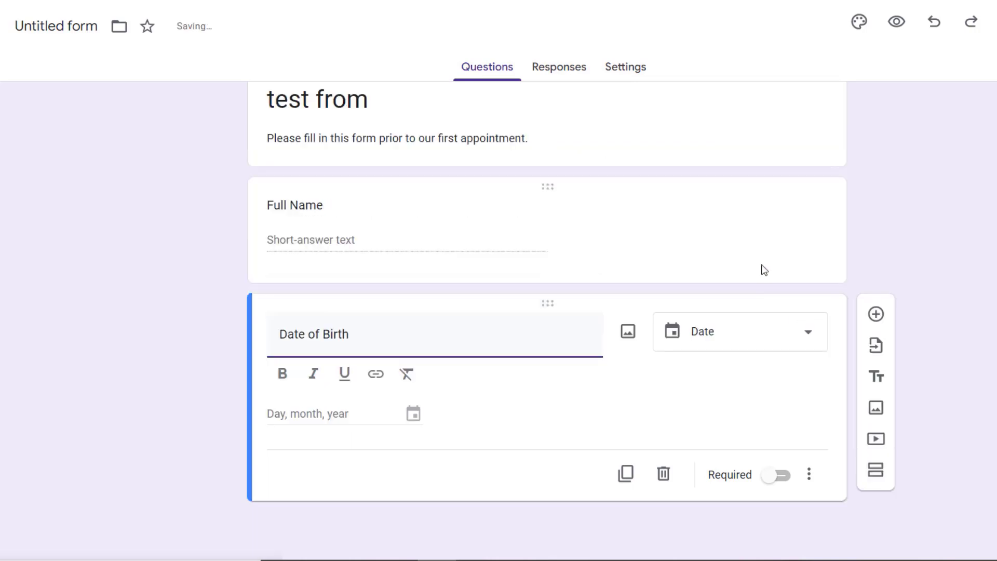
{"action": "left_click", "coordinate": [758, 330]}
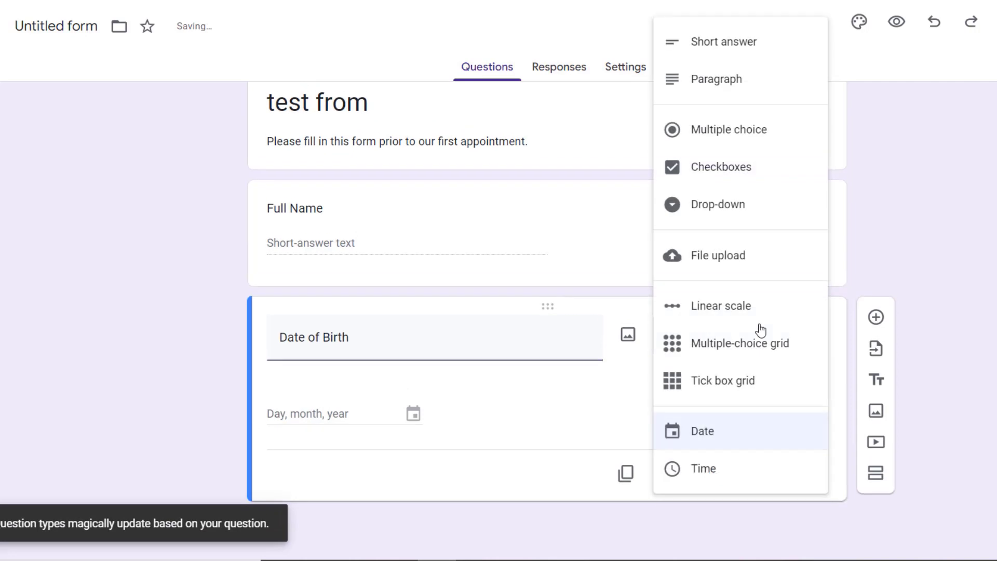
{"action": "left_click", "coordinate": [696, 441]}
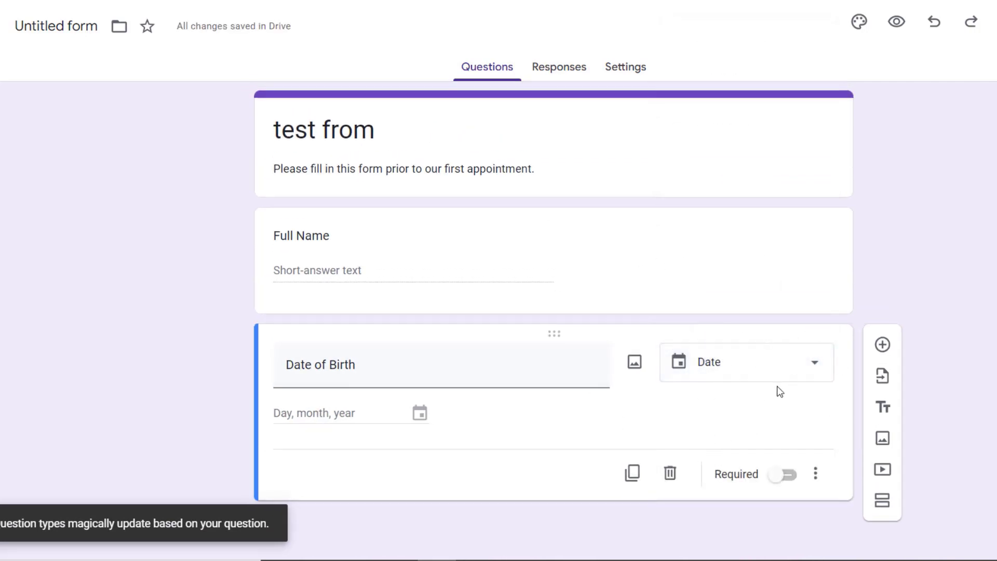
Step: Add a third question titled "Marital Status" with the Checkboxes question type
{"action": "left_click", "coordinate": [883, 345]}
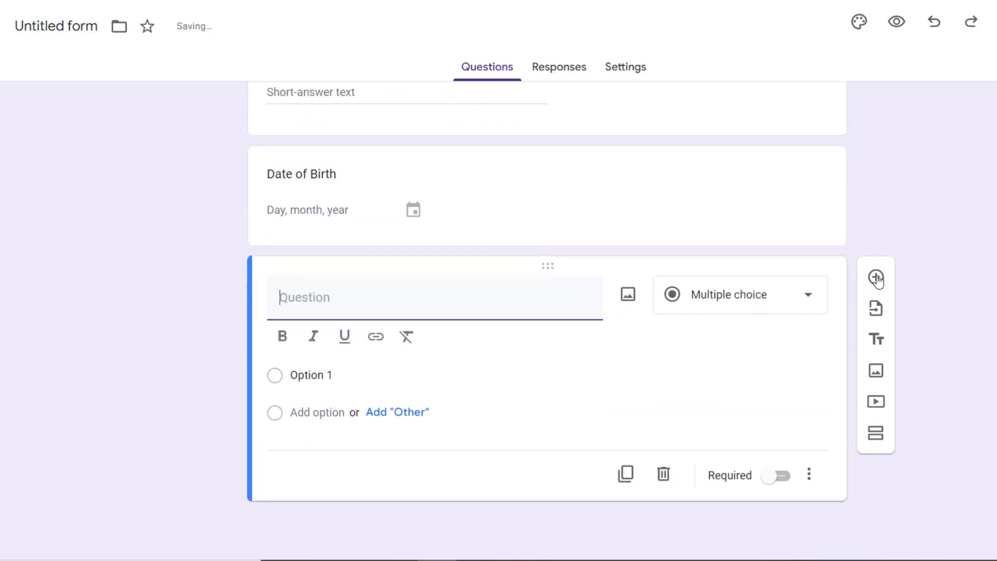
{"action": "type", "text": "Mari"}
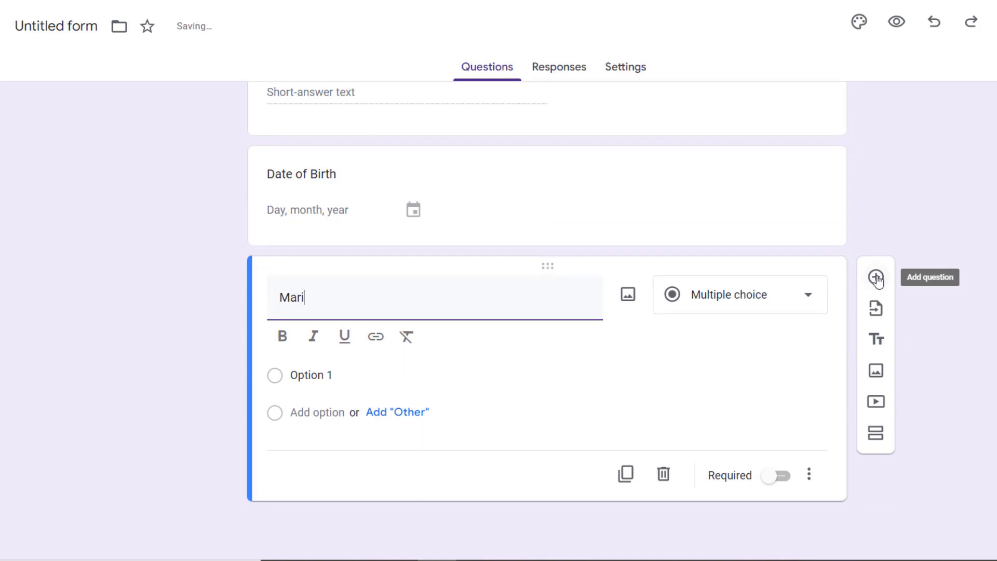
{"action": "type", "text": "tal Status"}
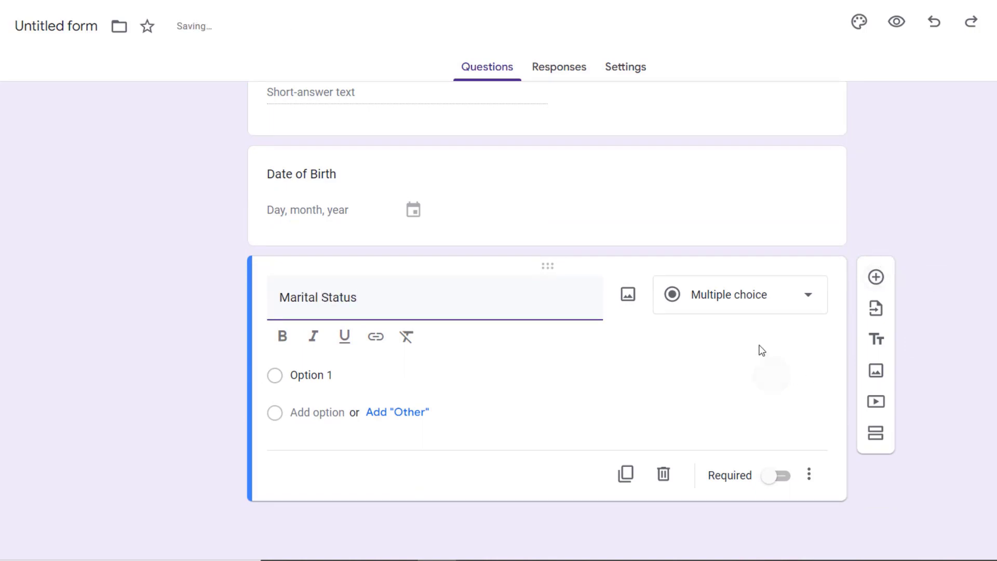
{"action": "left_click", "coordinate": [757, 310]}
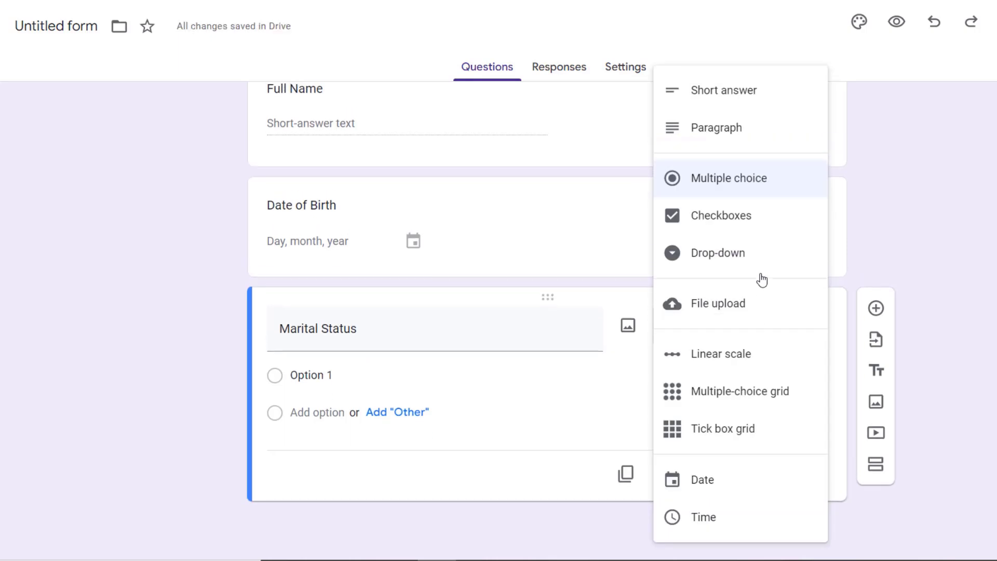
{"action": "left_click", "coordinate": [723, 224]}
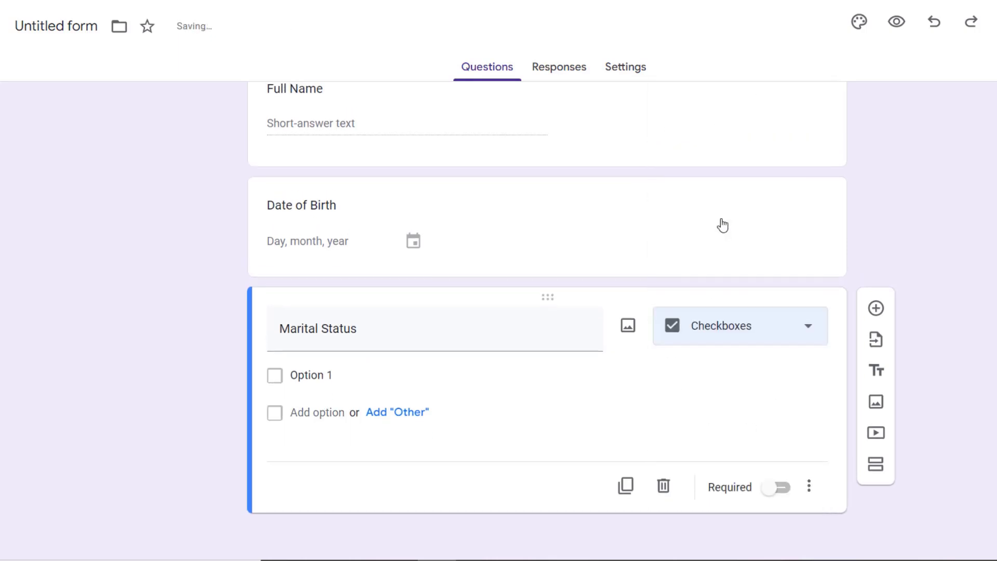
Step: Fill in the Marital Status options as Single, Married, Seperated, Divorced and Widowed
{"action": "left_click", "coordinate": [349, 381]}
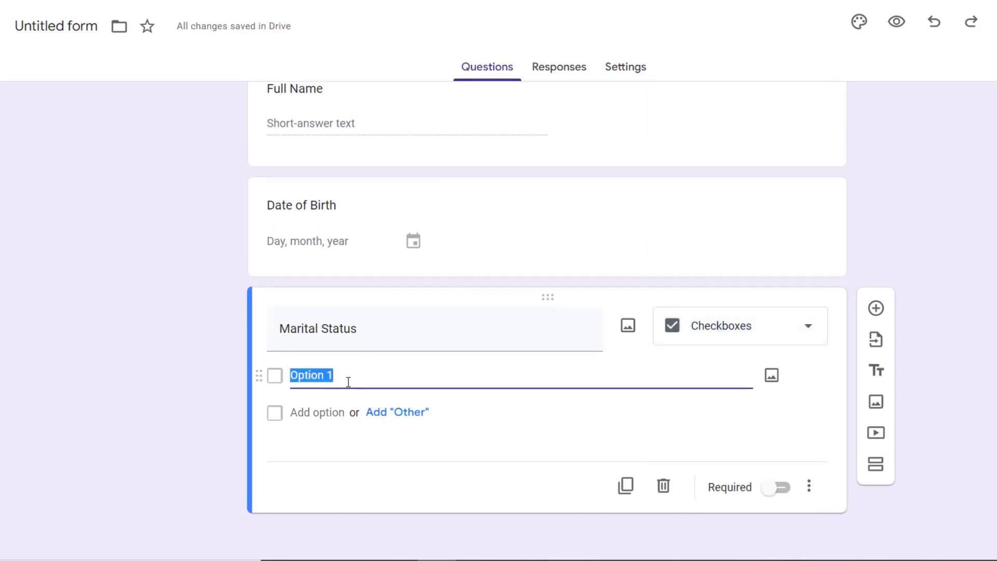
{"action": "type", "text": "Single"}
{"action": "key", "text": "Return"}
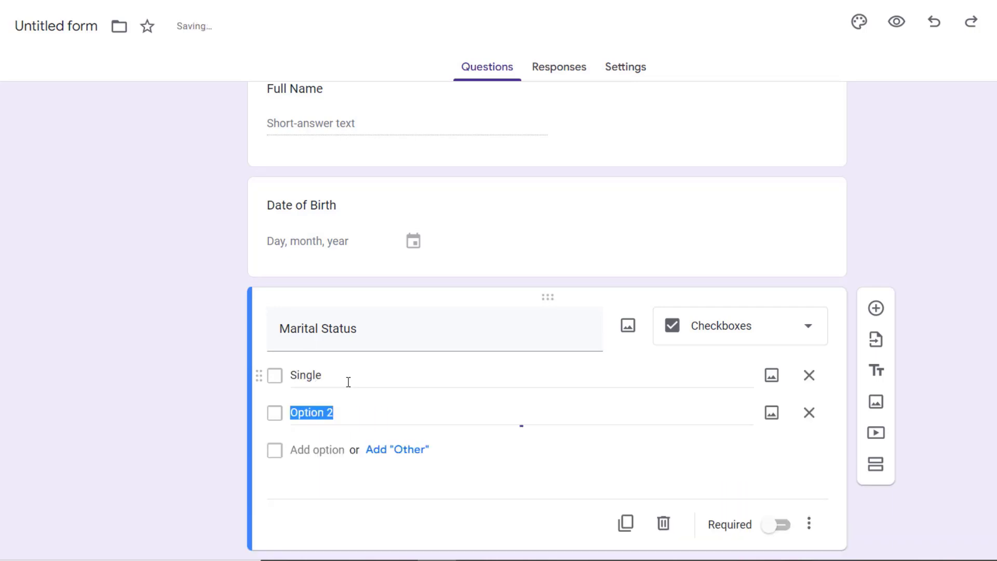
{"action": "type", "text": "Married"}
{"action": "key", "text": "Return"}
{"action": "type", "text": "Seperated"}
{"action": "key", "text": "Return"}
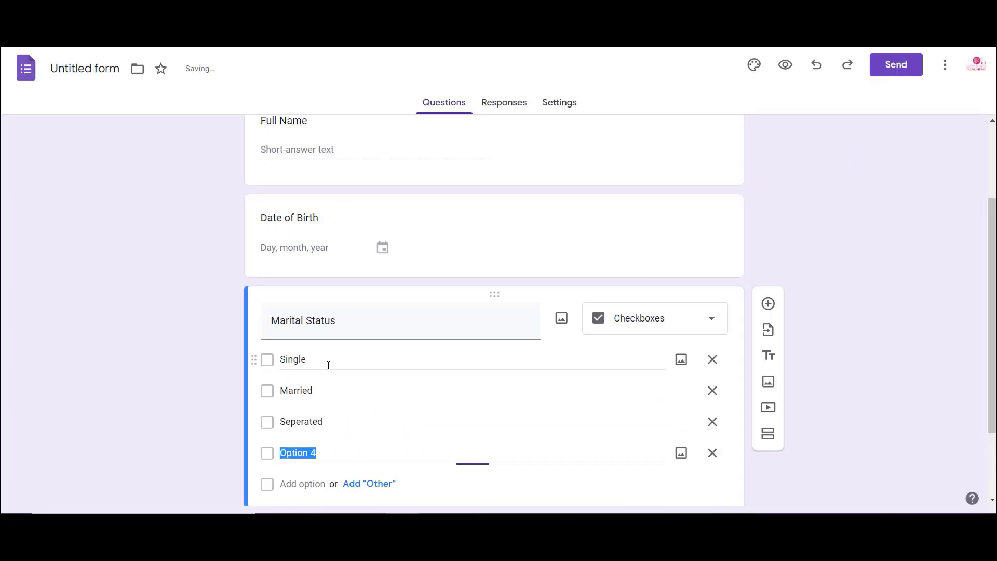
{"action": "type", "text": "Dovirced"}
{"action": "key", "text": "Return"}
{"action": "type", "text": "Wdowed"}
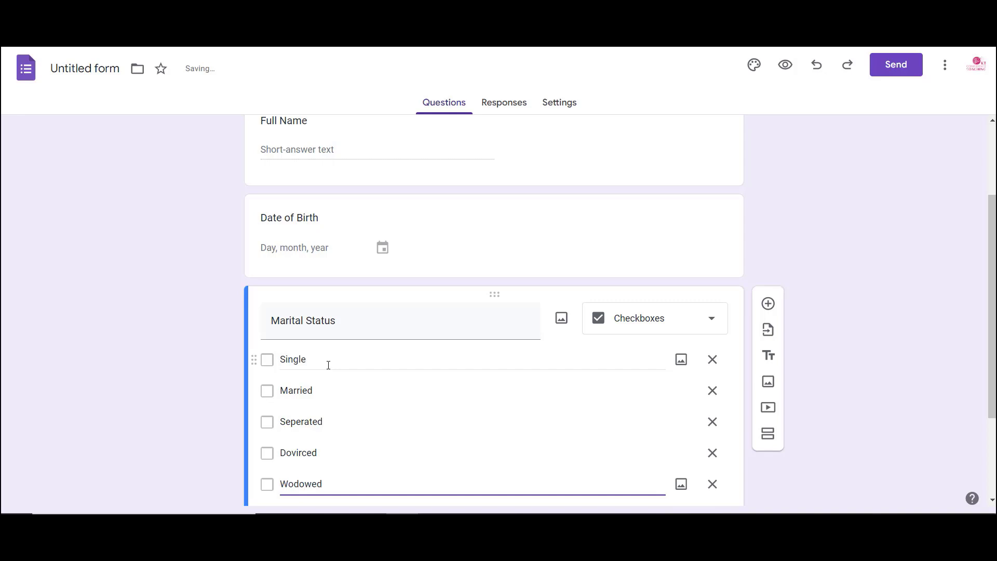
{"action": "double_click", "coordinate": [298, 452]}
{"action": "type", "text": "Divorced"}
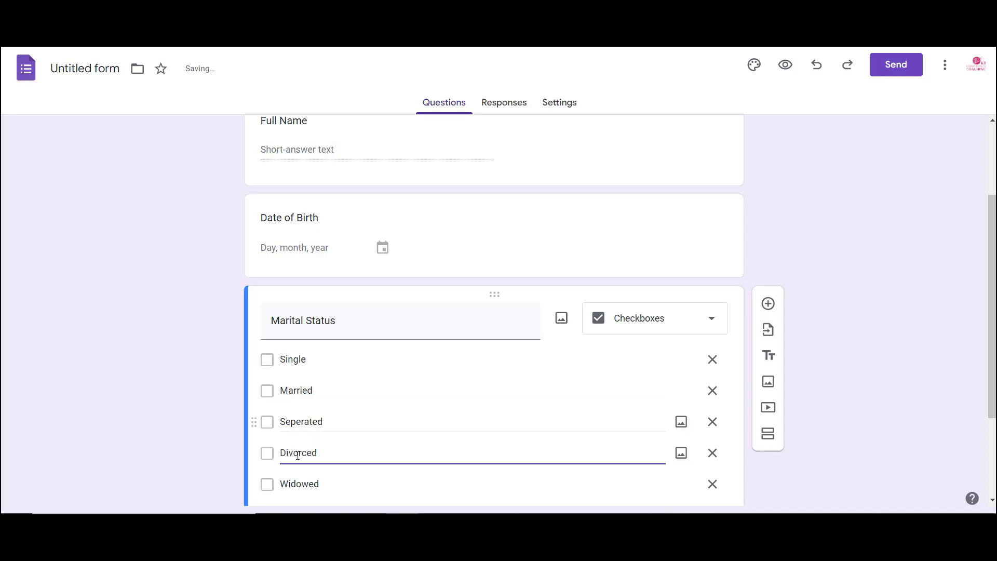
{"action": "left_click", "coordinate": [821, 337]}
Step: Add a fourth question titled "What are your 3 main goals this year?" with the Paragraph question type
{"action": "scroll", "coordinate": [821, 337], "scroll_direction": "down", "scroll_amount": 3}
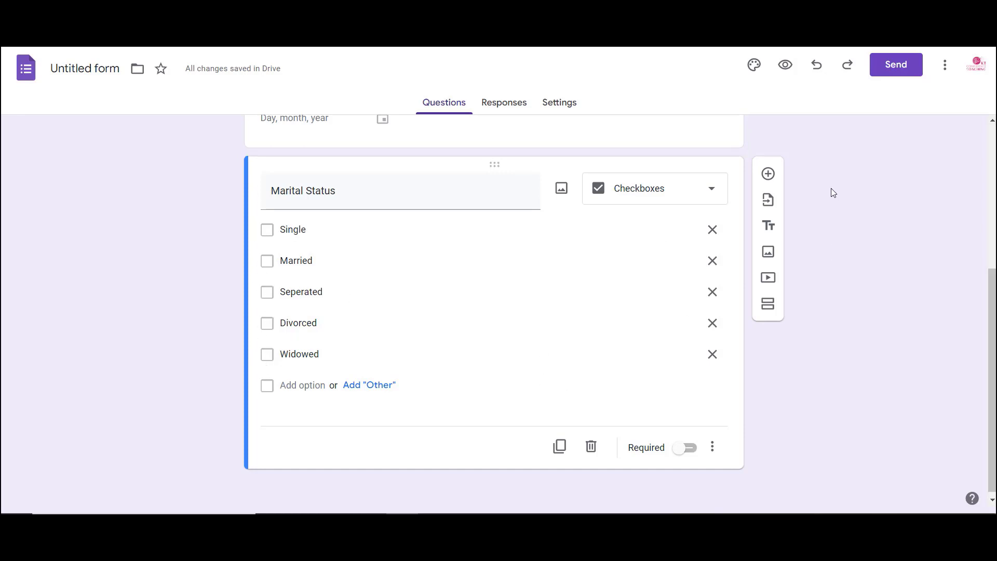
{"action": "left_click", "coordinate": [769, 175]}
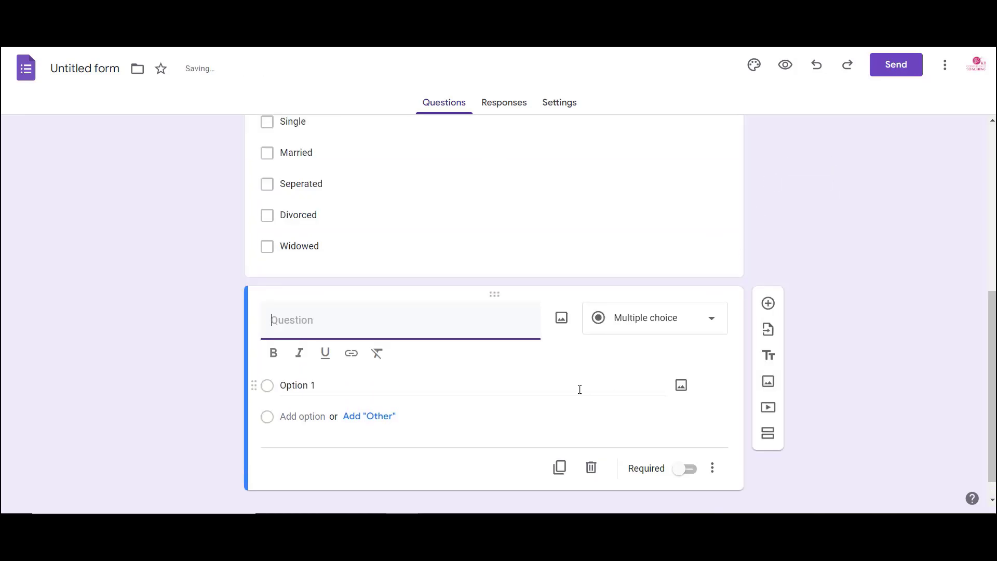
{"action": "type", "text": "W"}
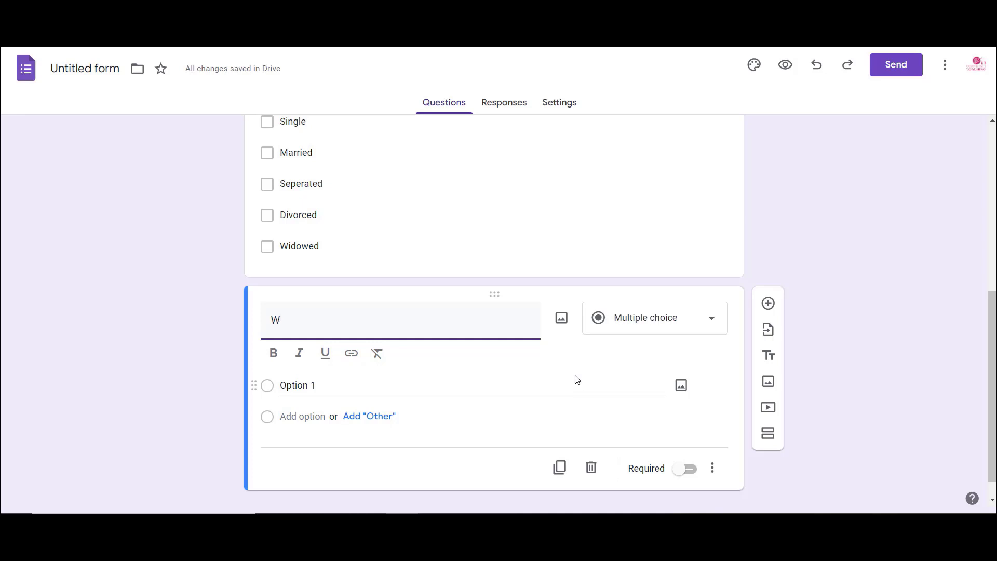
{"action": "type", "text": "hat are your goals this year"}
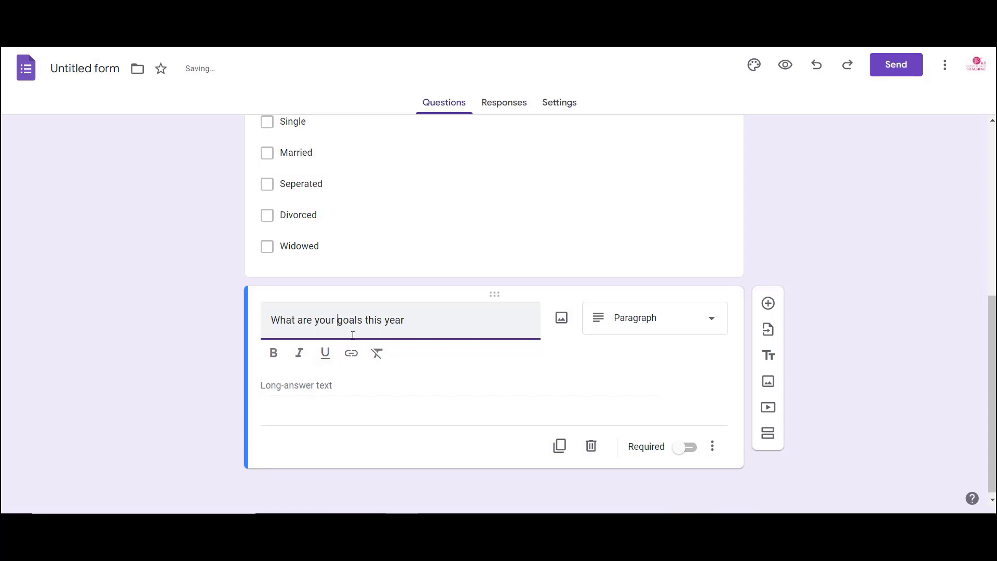
{"action": "type", "text": "3 main"}
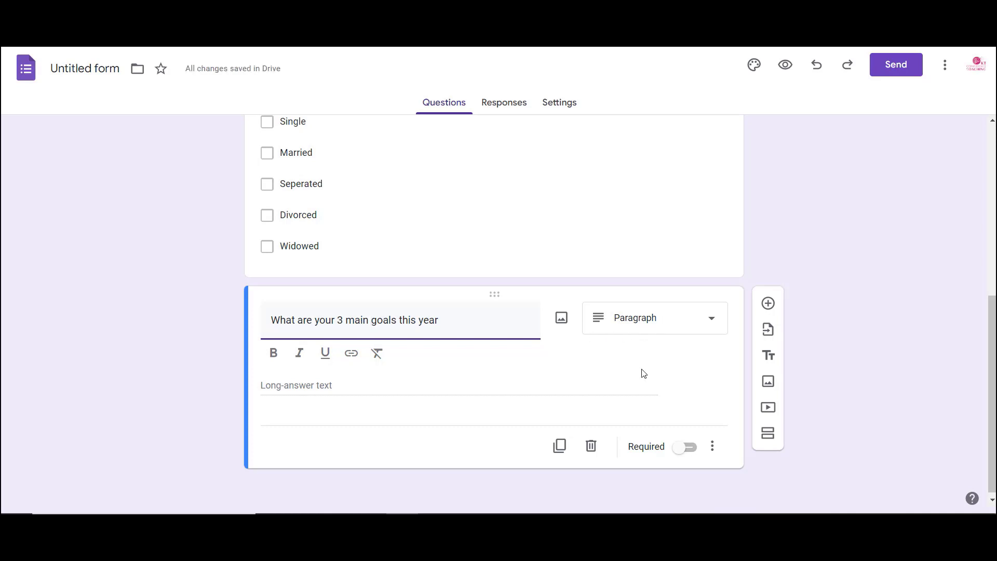
{"action": "left_click", "coordinate": [474, 317]}
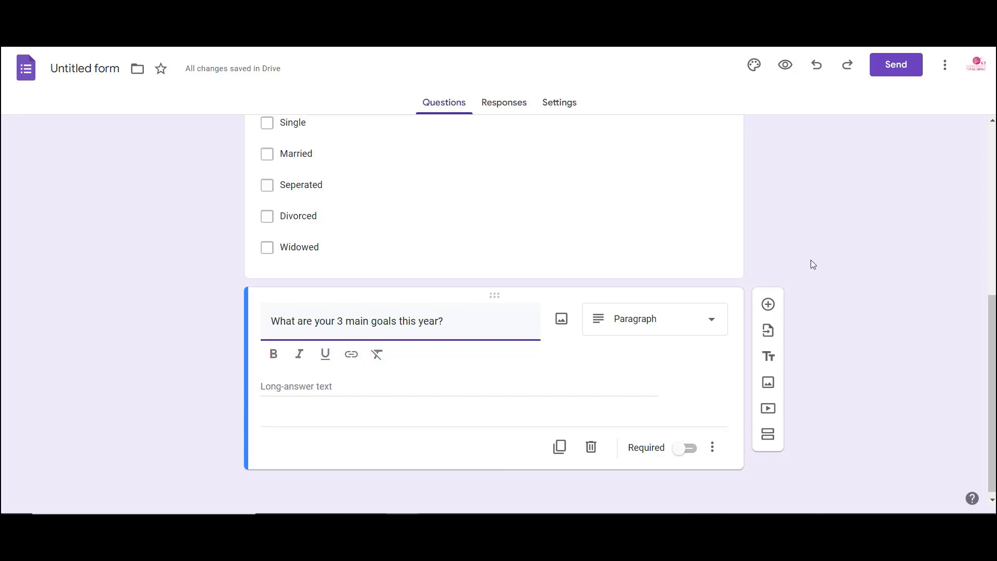
{"action": "scroll", "coordinate": [811, 259], "scroll_direction": "up", "scroll_amount": 5}
{"action": "scroll", "coordinate": [812, 260], "scroll_direction": "down", "scroll_amount": 5}
{"action": "scroll", "coordinate": [812, 260], "scroll_direction": "up", "scroll_amount": 8}
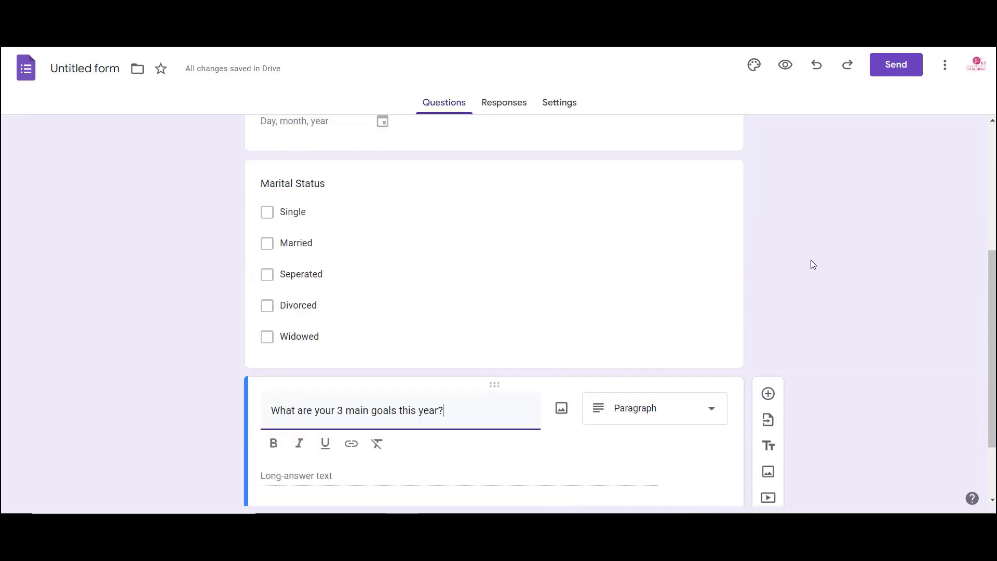
{"action": "scroll", "coordinate": [811, 259], "scroll_direction": "down", "scroll_amount": 8}
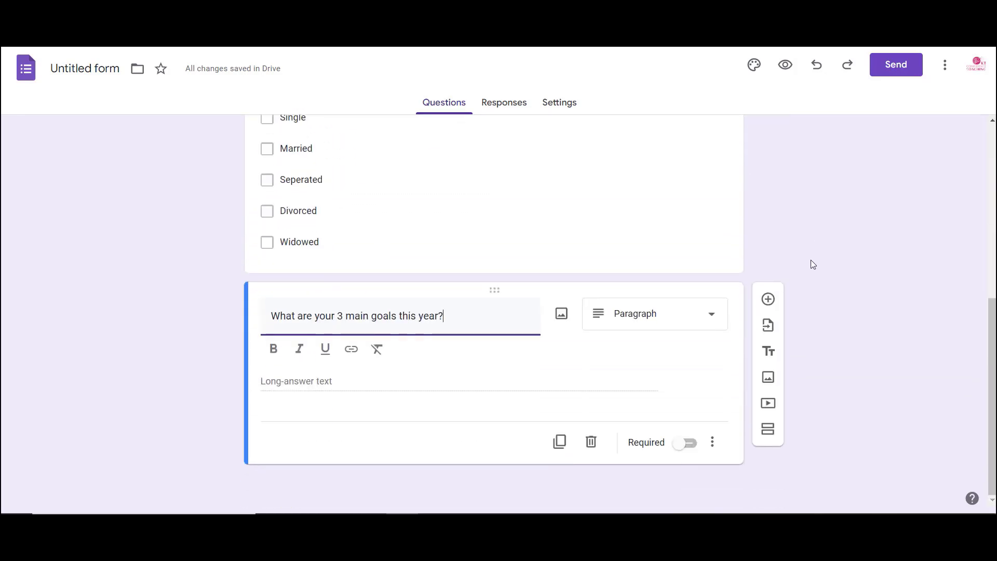
Step: Add a fifth question titled "What is your current level of confidence?" with the Linear scale question type
{"action": "left_click", "coordinate": [768, 305]}
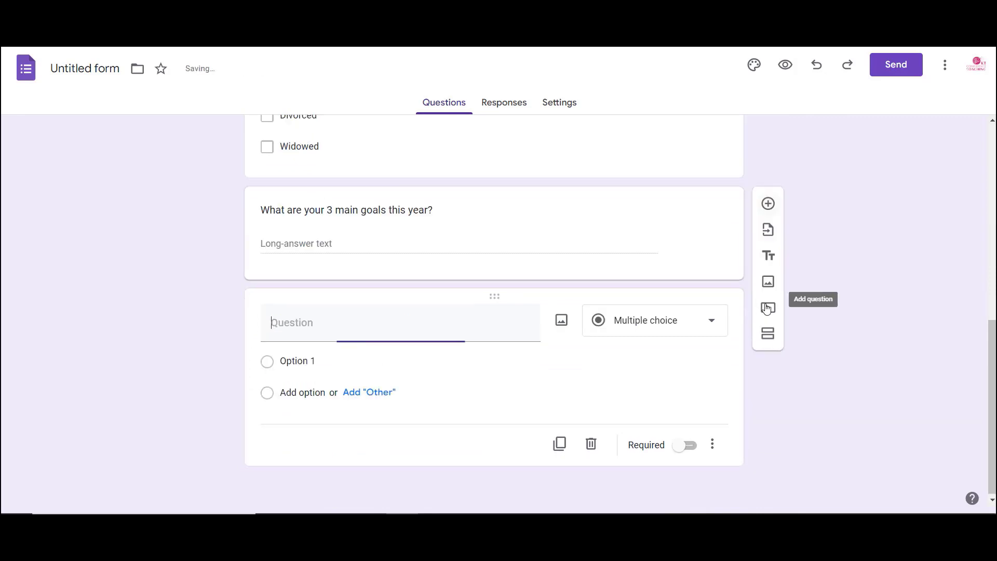
{"action": "left_click", "coordinate": [684, 322]}
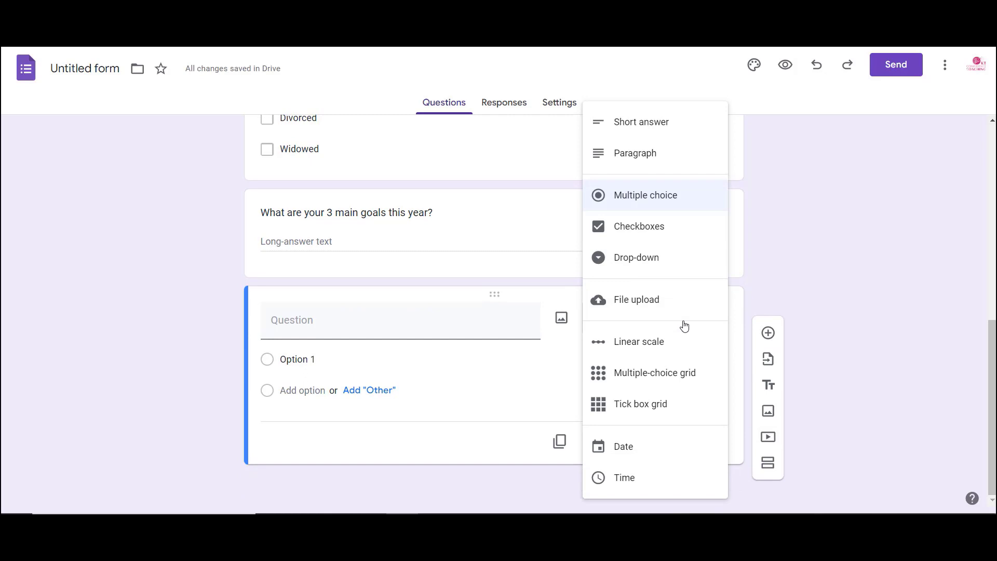
{"action": "left_click", "coordinate": [676, 341]}
{"action": "left_click", "coordinate": [438, 331]}
{"action": "type", "text": "What is your"}
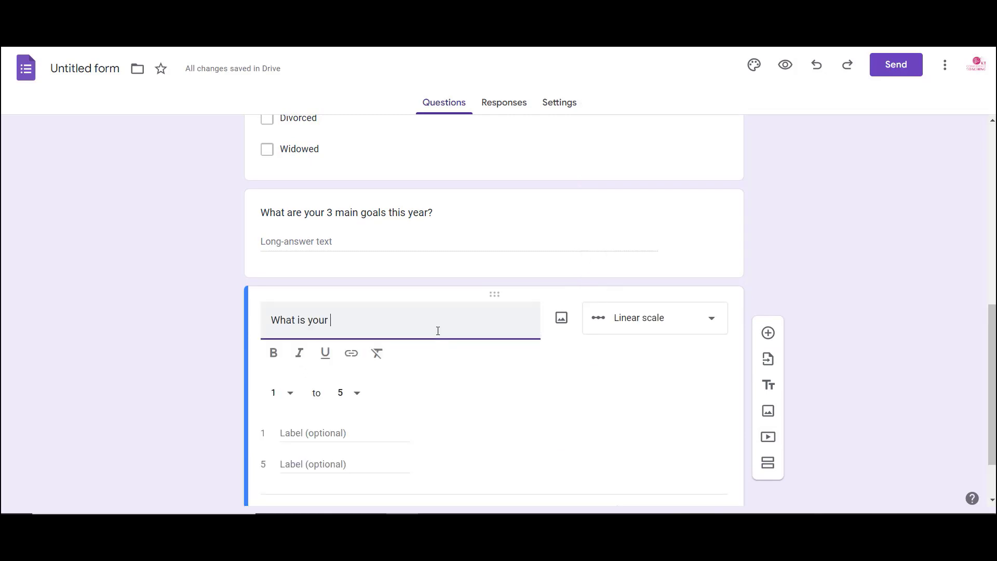
{"action": "type", "text": " cunne"}
{"action": "key", "text": "BackSpace"}
{"action": "key", "text": "BackSpace"}
{"action": "type", "text": "rrent level of confidence?"}
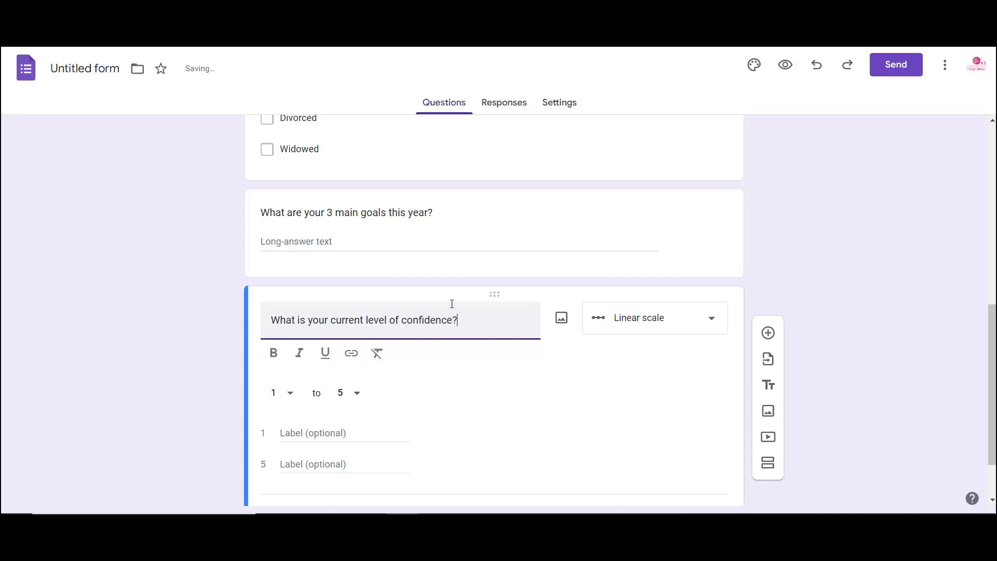
Step: Label the confidence scale's 1 as "Low" and its 5 as "High"
{"action": "scroll", "coordinate": [344, 390], "scroll_direction": "down", "scroll_amount": 2}
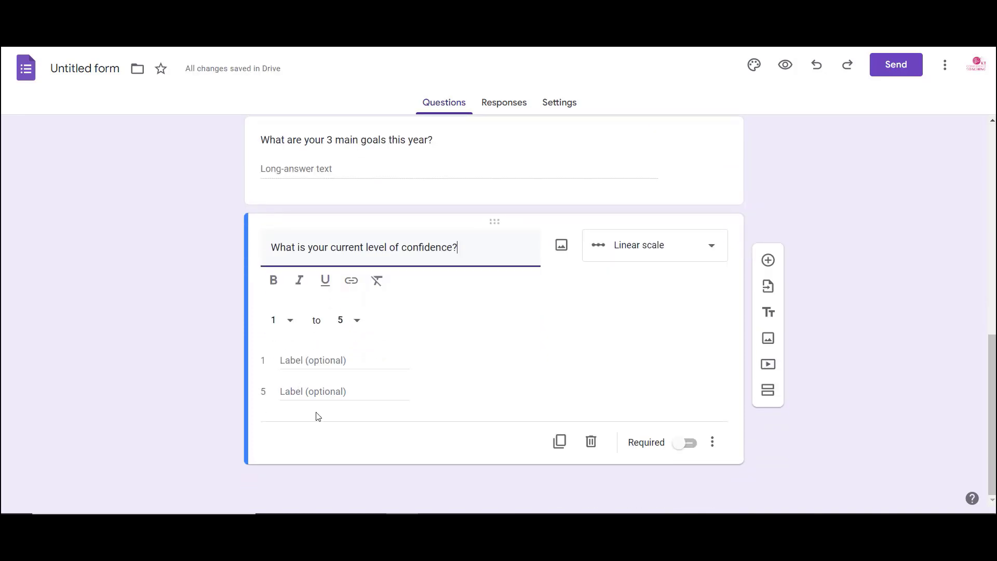
{"action": "left_click", "coordinate": [305, 361]}
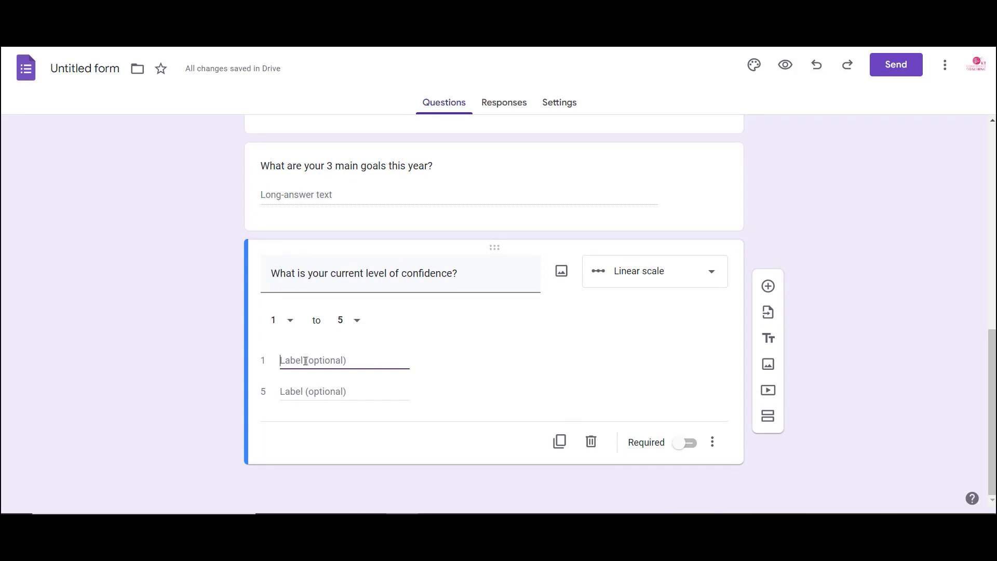
{"action": "type", "text": "Low"}
{"action": "left_click", "coordinate": [307, 392]}
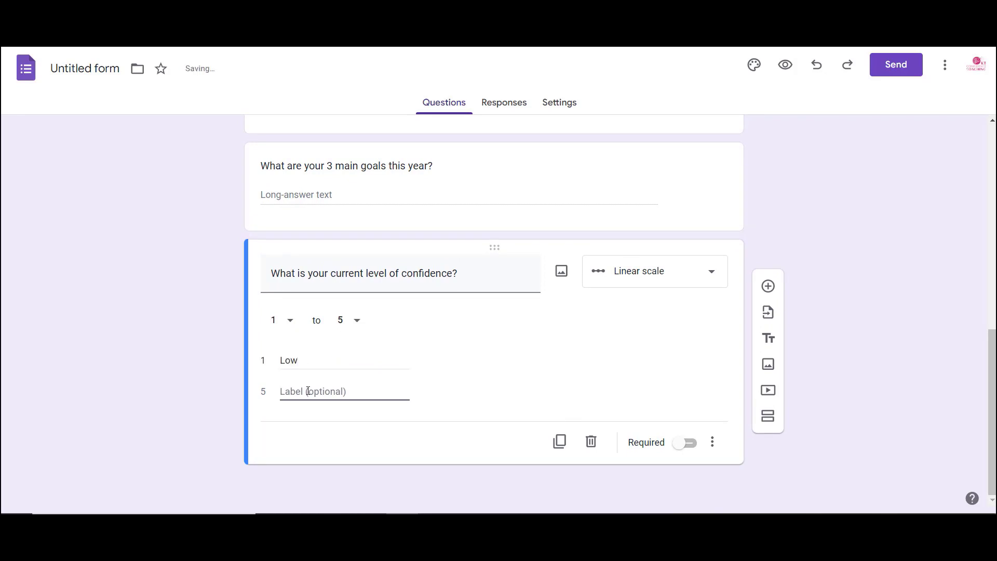
{"action": "type", "text": "High"}
{"action": "left_click", "coordinate": [825, 236]}
Step: Preview the form and look through all its questions as a respondent sees them
{"action": "scroll", "coordinate": [855, 225], "scroll_direction": "up", "scroll_amount": 8}
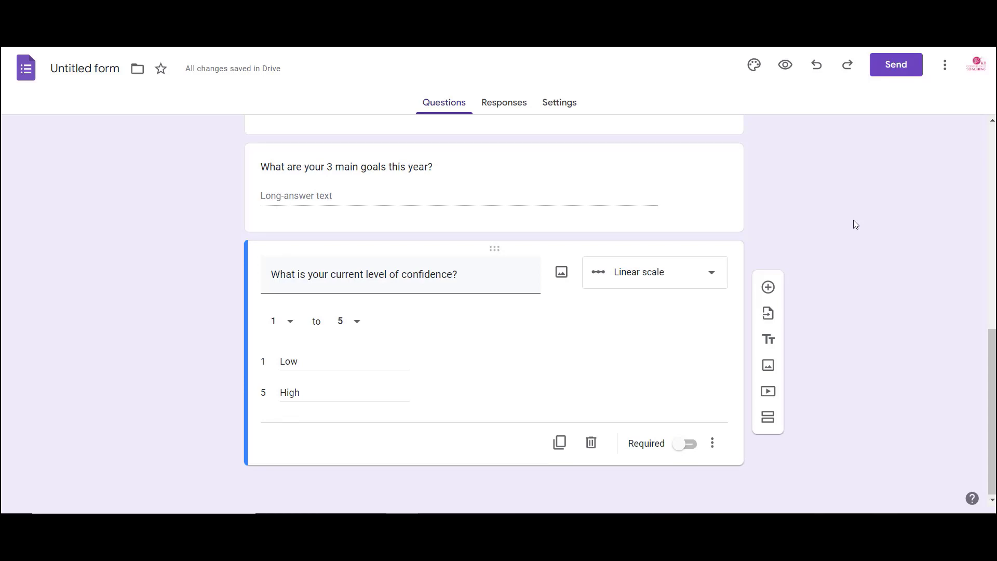
{"action": "scroll", "coordinate": [856, 224], "scroll_direction": "down", "scroll_amount": 7}
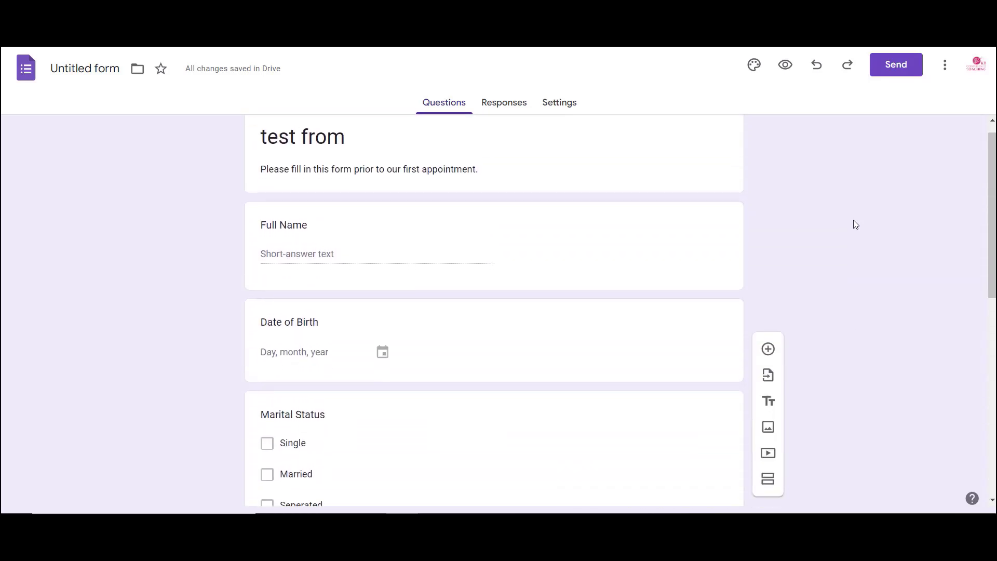
{"action": "scroll", "coordinate": [856, 225], "scroll_direction": "up", "scroll_amount": 3}
{"action": "scroll", "coordinate": [856, 225], "scroll_direction": "up", "scroll_amount": 5}
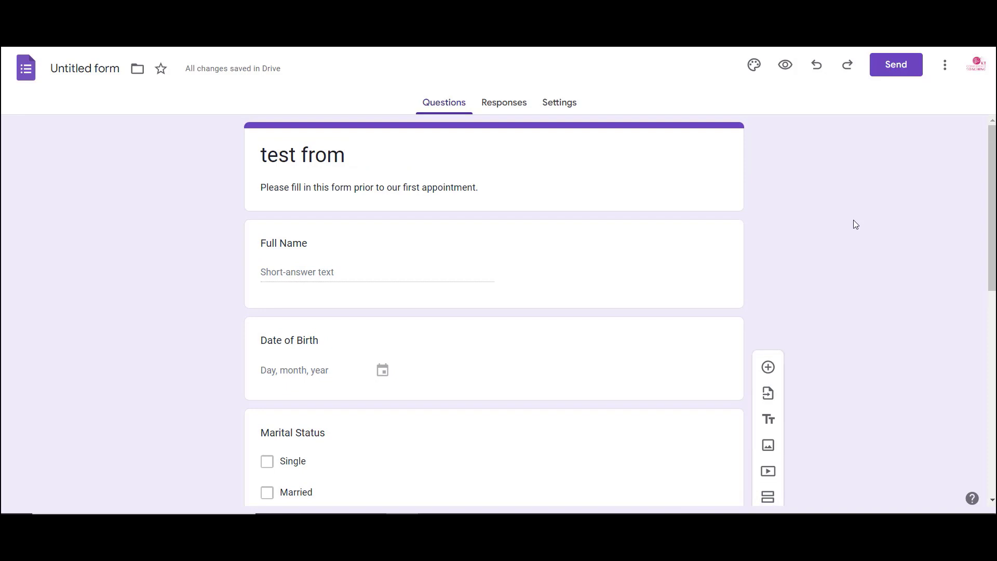
{"action": "left_click", "coordinate": [786, 67]}
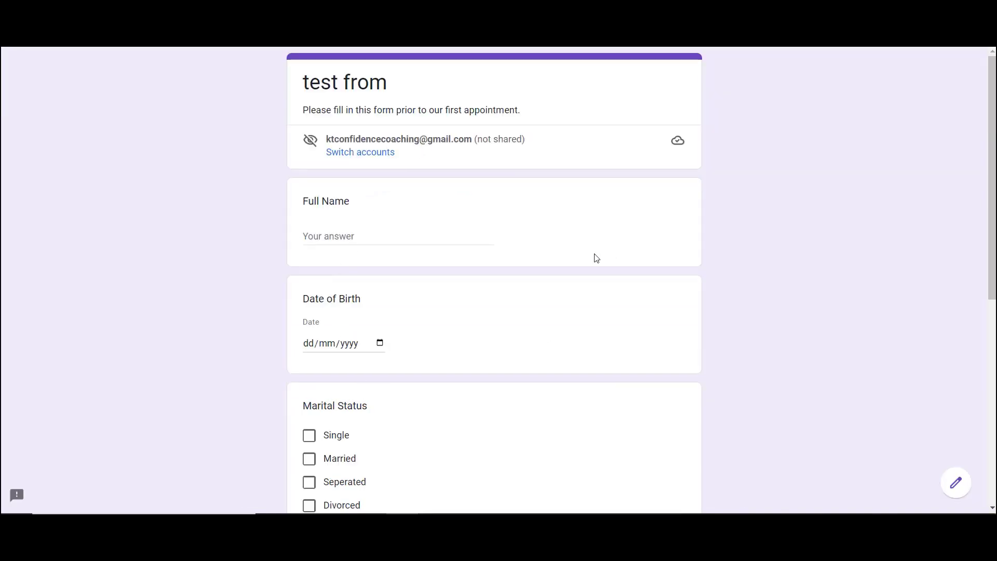
{"action": "scroll", "coordinate": [595, 256], "scroll_direction": "down", "scroll_amount": 2}
{"action": "scroll", "coordinate": [597, 258], "scroll_direction": "down", "scroll_amount": 5}
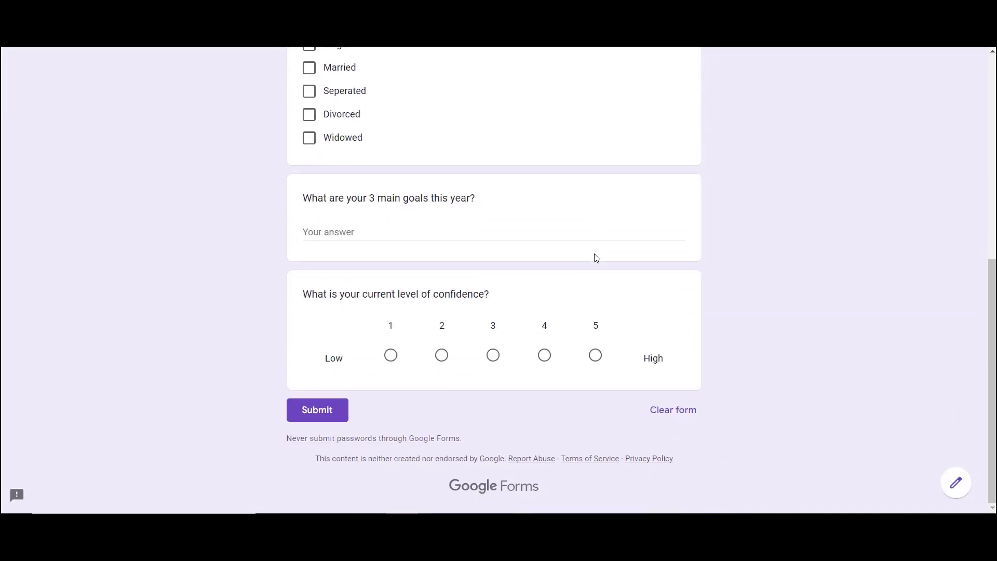
{"action": "scroll", "coordinate": [596, 258], "scroll_direction": "up", "scroll_amount": 8}
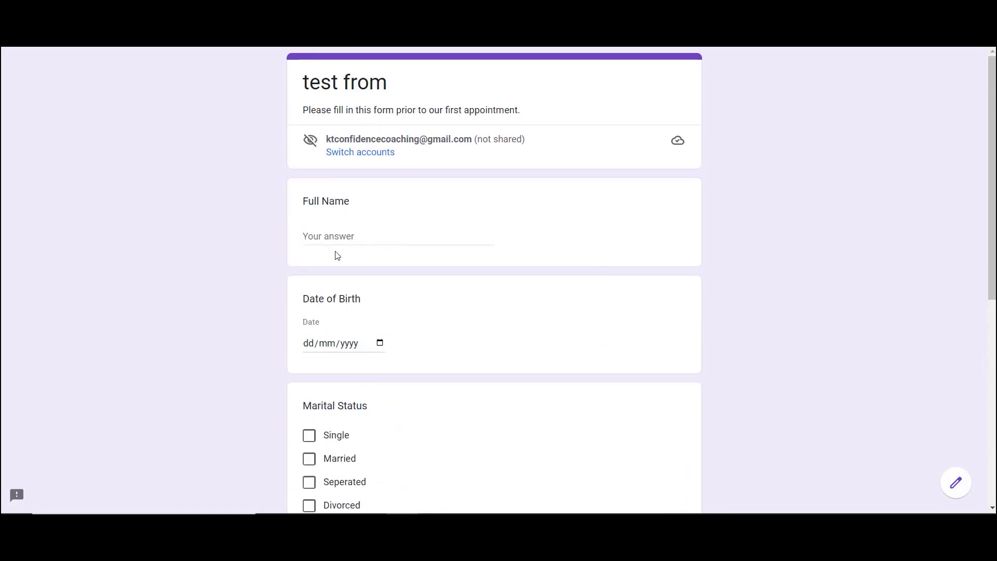
Step: Try out the answer fields in the preview, ticking Seperated for Marital Status and finally rating the confidence level 2
{"action": "left_click", "coordinate": [309, 238]}
{"action": "scroll", "coordinate": [700, 227], "scroll_direction": "down", "scroll_amount": 3}
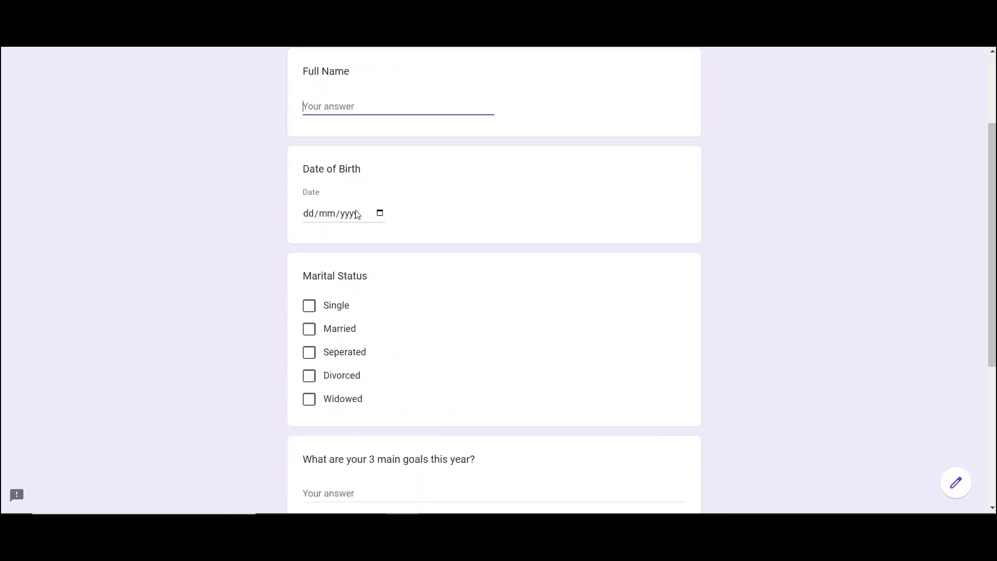
{"action": "left_click", "coordinate": [358, 214]}
{"action": "left_click", "coordinate": [325, 217]}
{"action": "left_click", "coordinate": [308, 217]}
{"action": "scroll", "coordinate": [571, 260], "scroll_direction": "down", "scroll_amount": 3}
{"action": "left_click", "coordinate": [309, 223]}
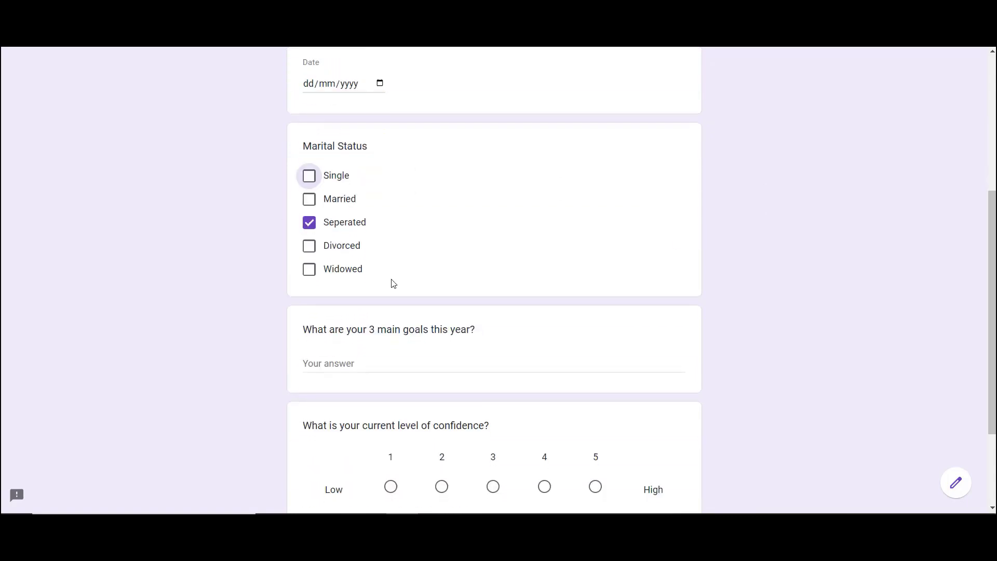
{"action": "scroll", "coordinate": [500, 248], "scroll_direction": "down", "scroll_amount": 3}
{"action": "left_click", "coordinate": [383, 233]}
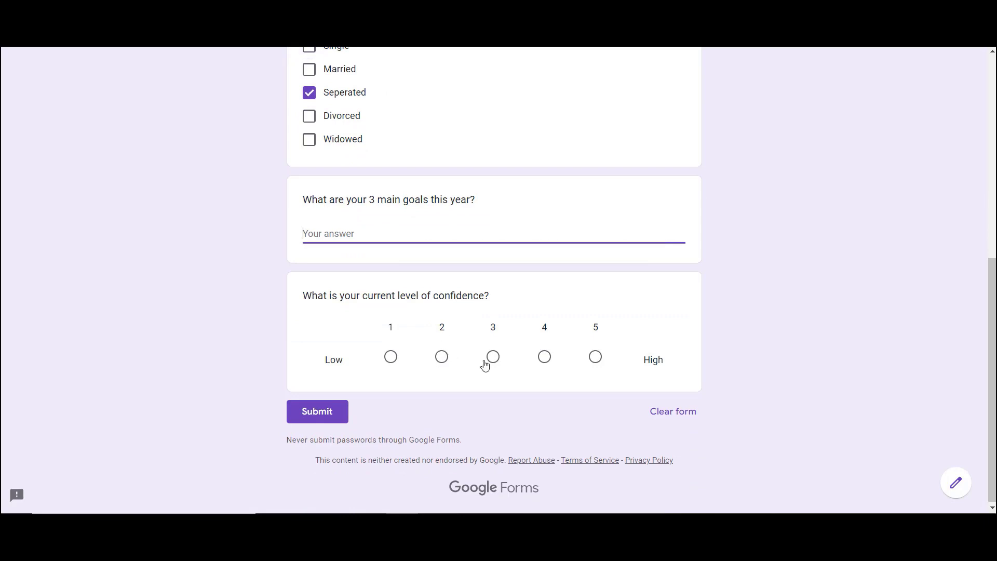
{"action": "left_click", "coordinate": [493, 358]}
{"action": "left_click", "coordinate": [545, 357]}
{"action": "left_click", "coordinate": [441, 357]}
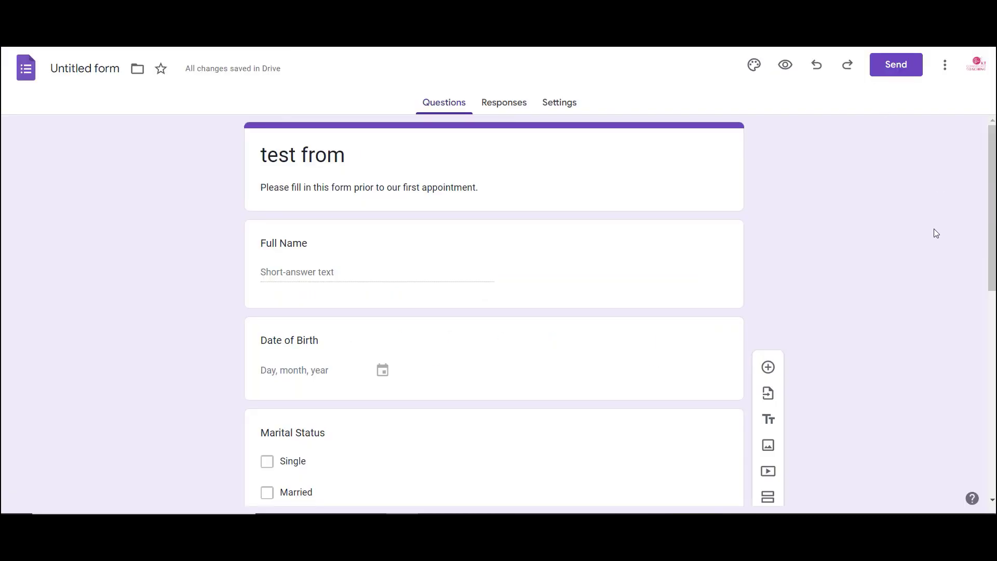
Step: Make the Full Name question required and check it in the form preview
{"action": "left_click", "coordinate": [537, 270]}
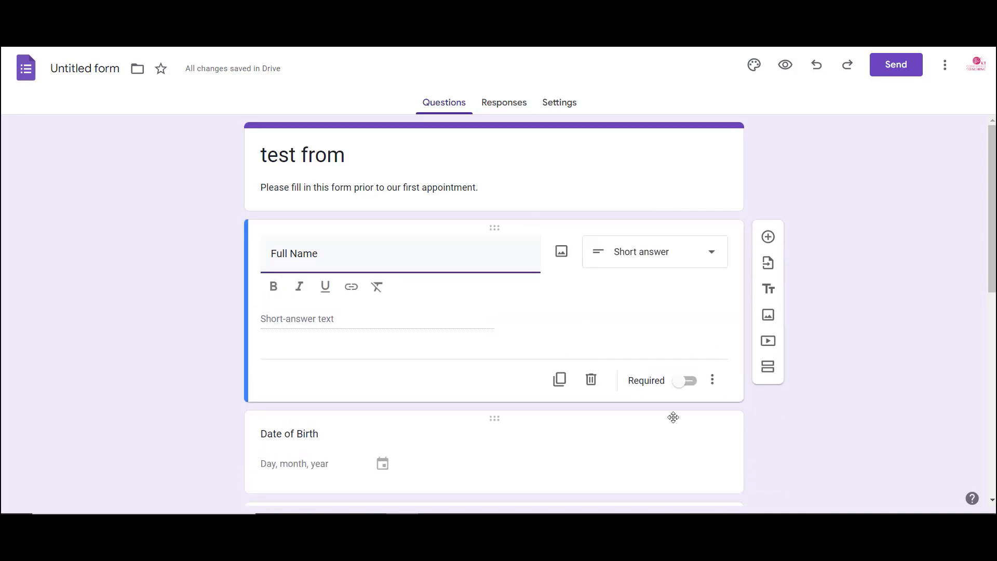
{"action": "left_click", "coordinate": [696, 386]}
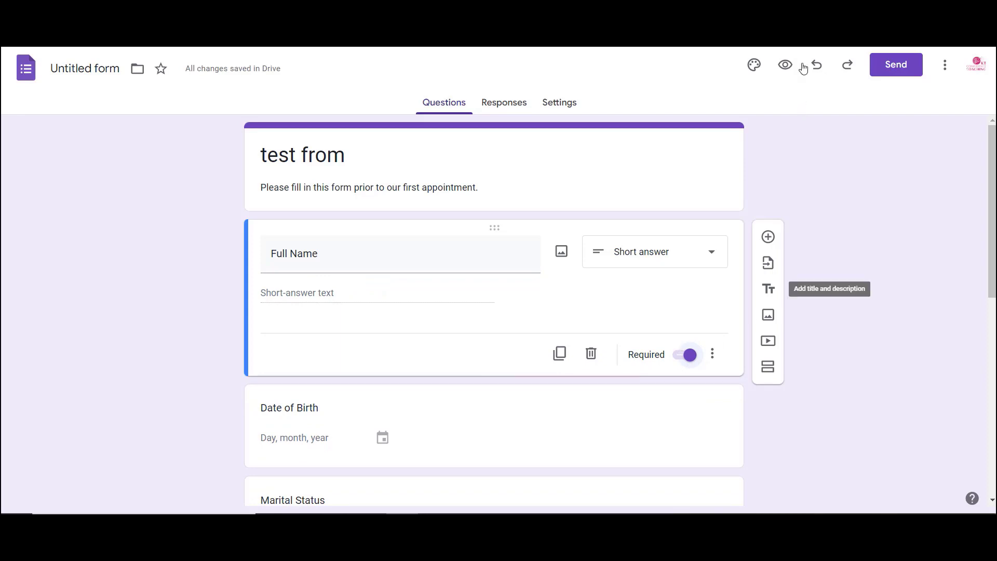
{"action": "left_click", "coordinate": [786, 65]}
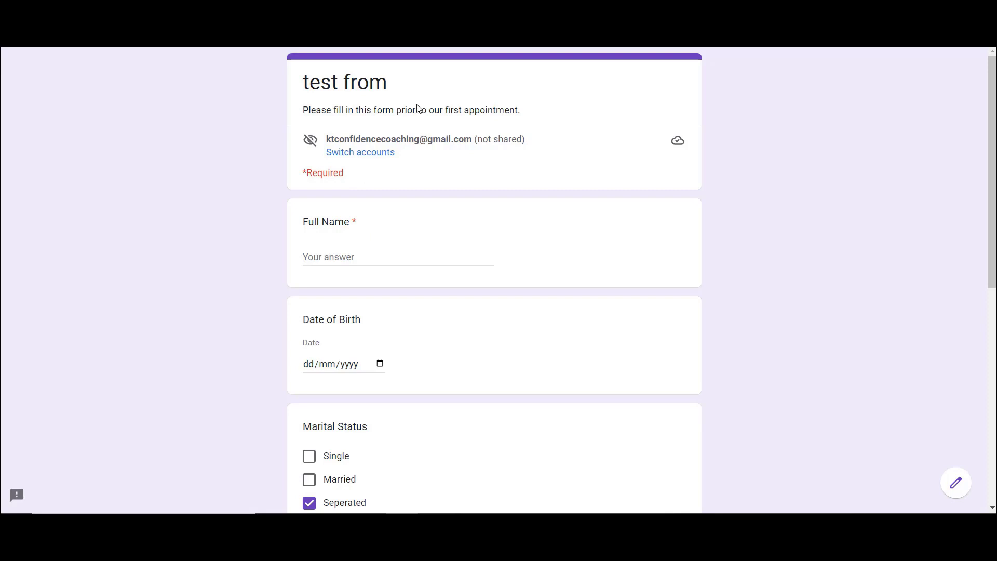
Step: Return to the form editor and move the confidence level question above the question about the 3 main goals
{"action": "left_click", "coordinate": [234, 10]}
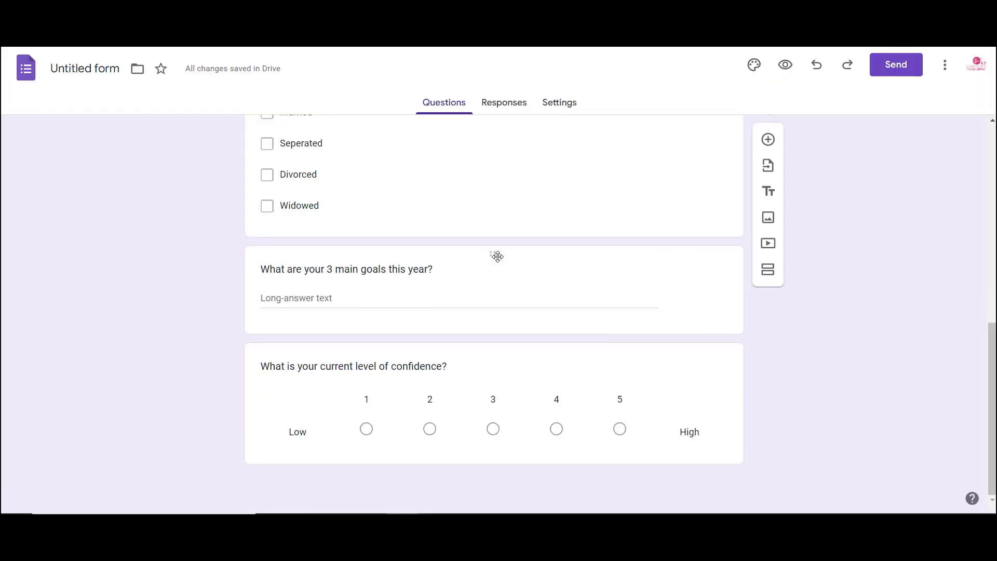
{"action": "left_click_drag", "start_coordinate": [497, 257], "coordinate": [478, 454]}
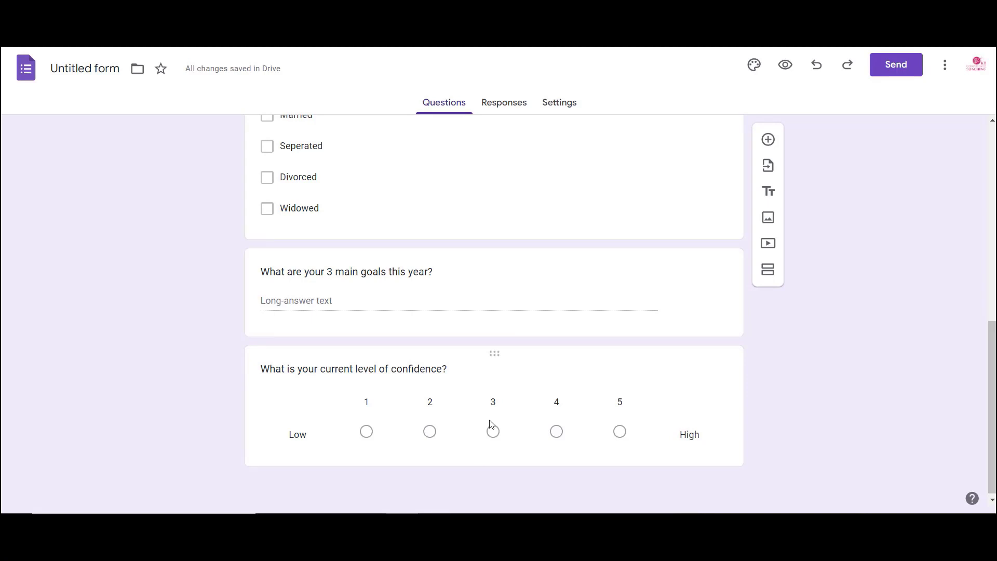
{"action": "left_click_drag", "start_coordinate": [495, 353], "coordinate": [478, 247]}
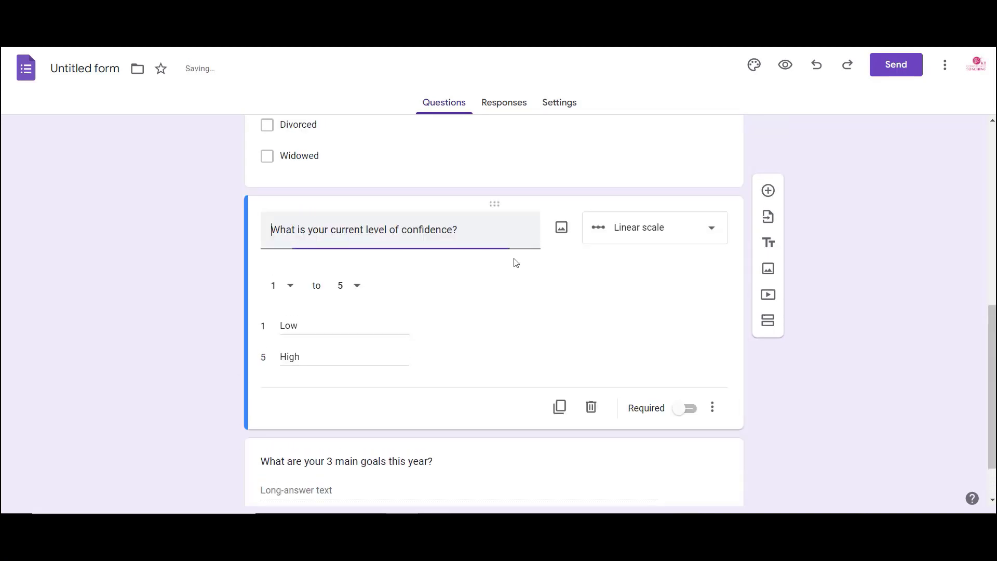
Step: Open the form's theme customisation and set the header font to Playfair Display Bold
{"action": "scroll", "coordinate": [850, 323], "scroll_direction": "up", "scroll_amount": 5}
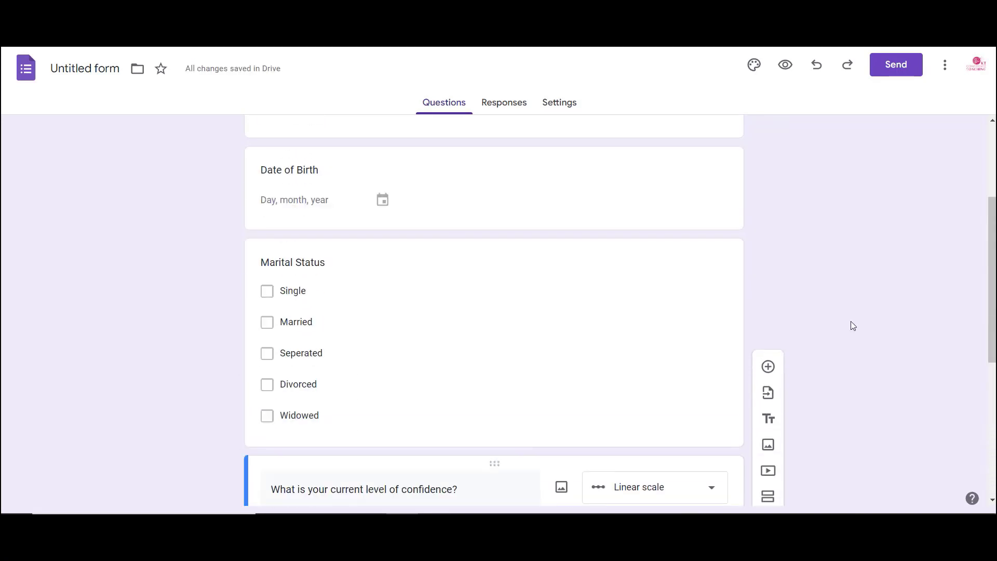
{"action": "scroll", "coordinate": [851, 326], "scroll_direction": "up", "scroll_amount": 3}
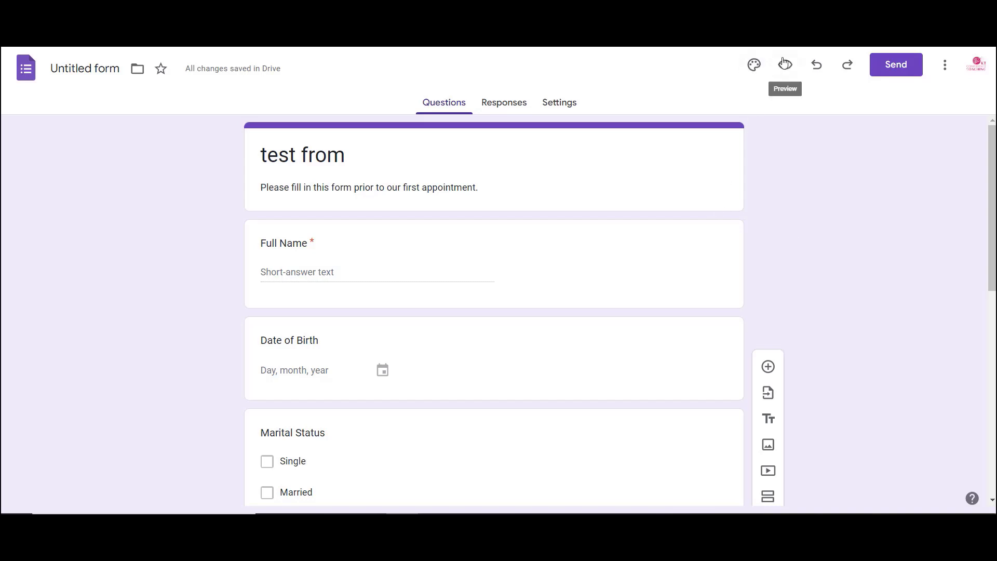
{"action": "left_click", "coordinate": [755, 64]}
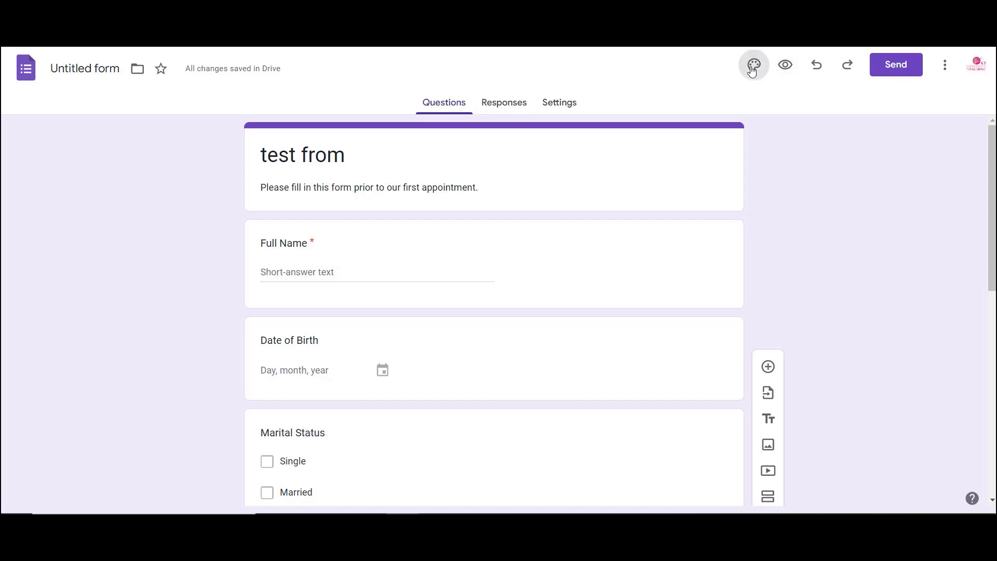
{"action": "scroll", "coordinate": [930, 325], "scroll_direction": "down", "scroll_amount": 2}
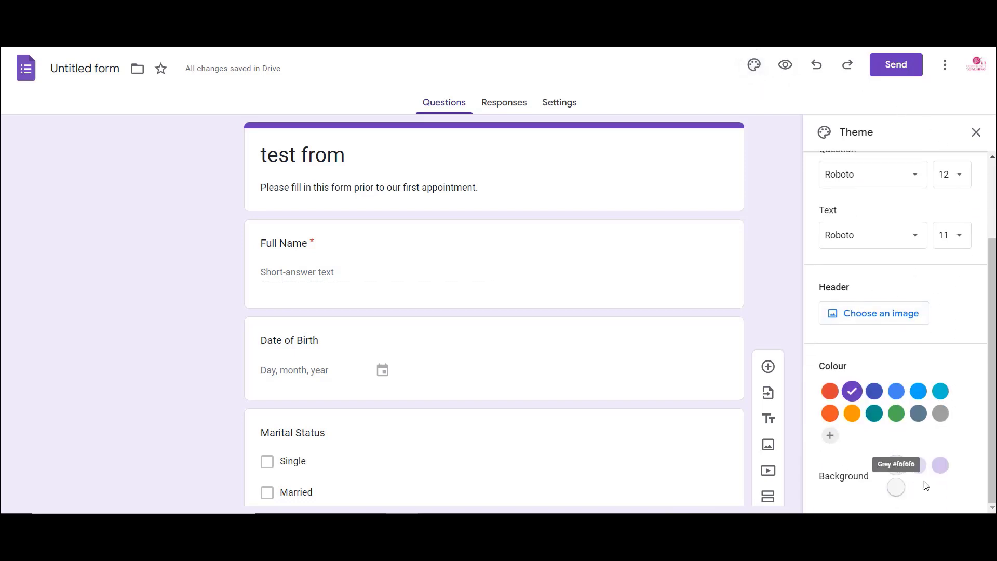
{"action": "scroll", "coordinate": [954, 317], "scroll_direction": "up", "scroll_amount": 2}
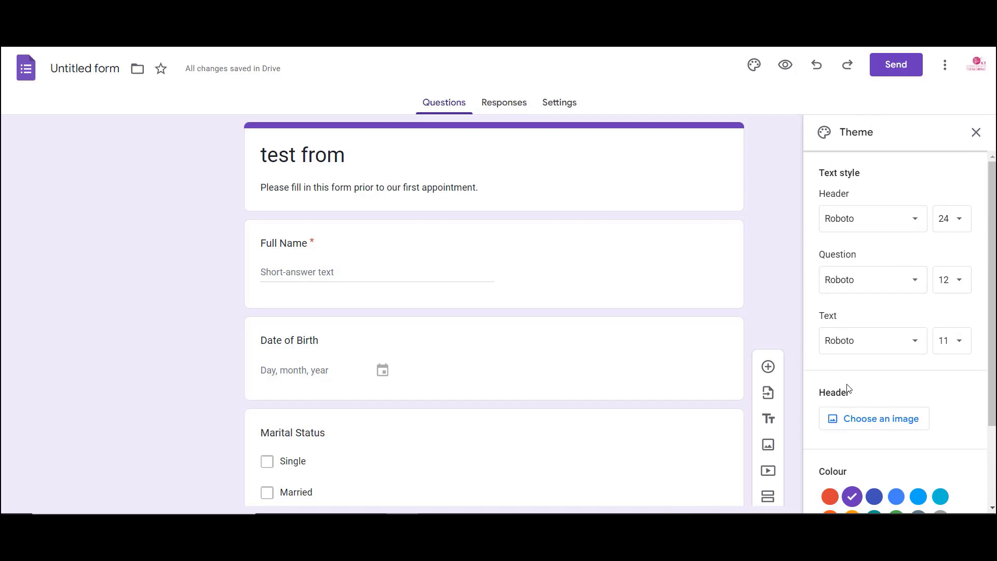
{"action": "left_click", "coordinate": [911, 227]}
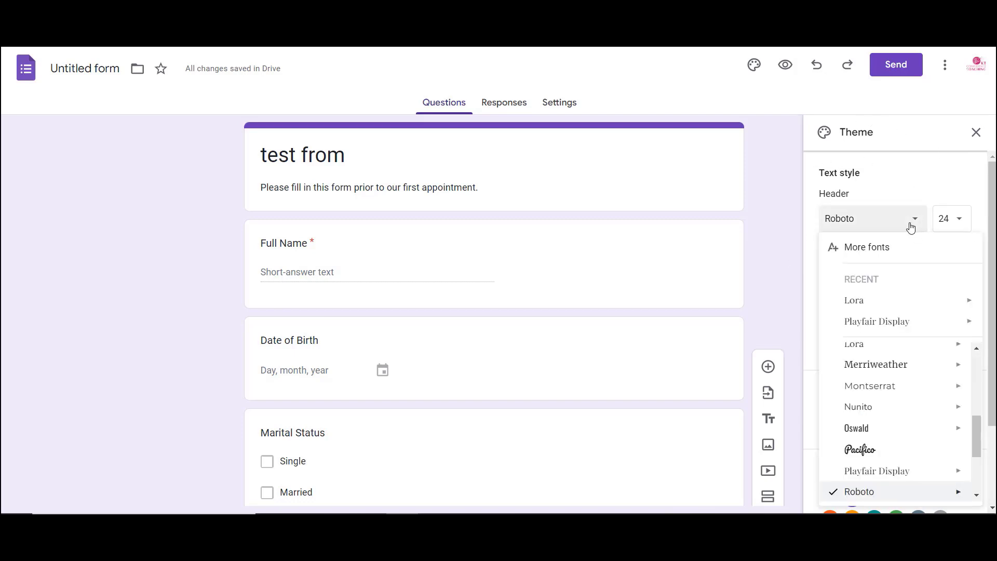
{"action": "mouse_move", "coordinate": [921, 333]}
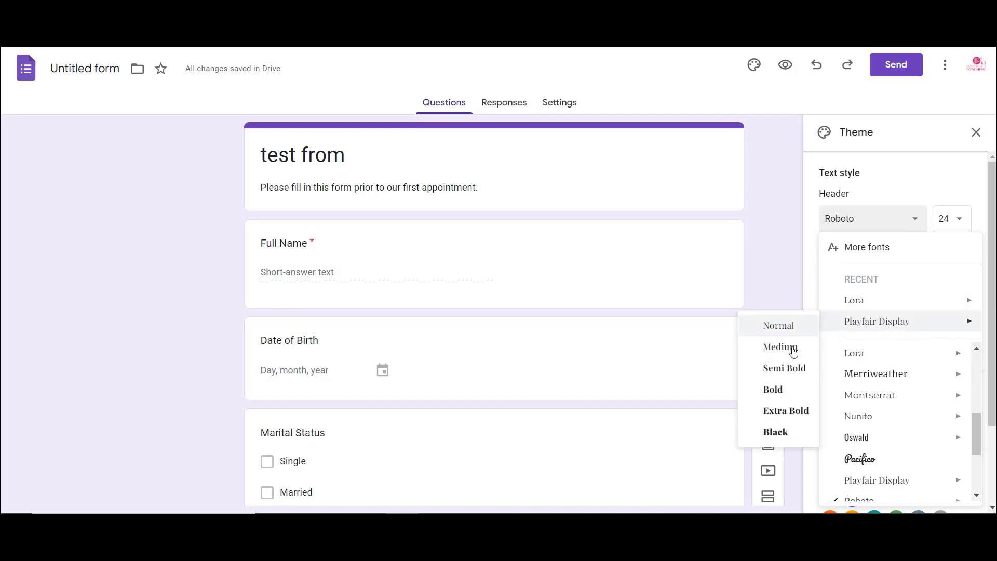
{"action": "left_click", "coordinate": [773, 391]}
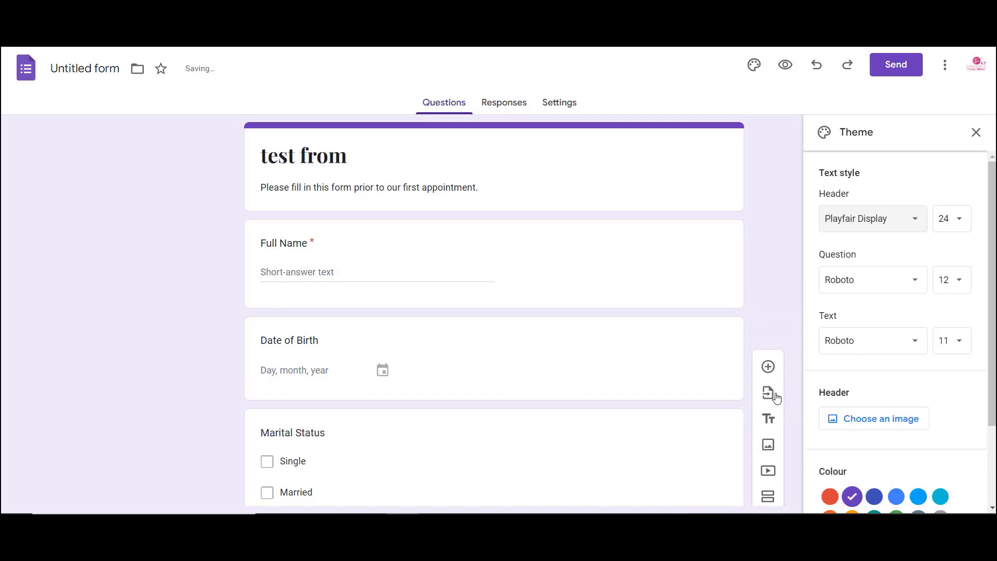
Step: Set the theme's question font to Lora and its text font to Arial
{"action": "left_click", "coordinate": [912, 285]}
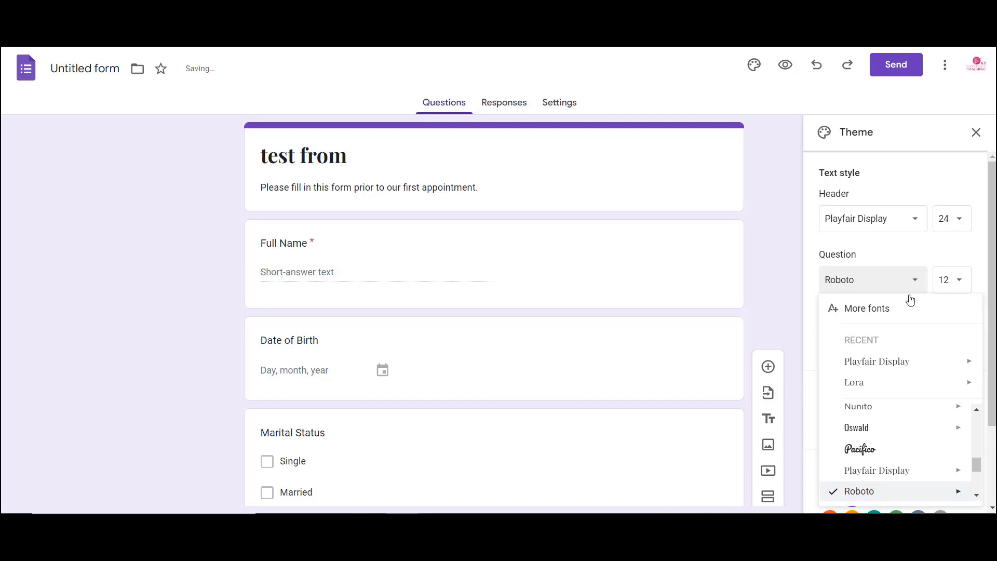
{"action": "left_click", "coordinate": [873, 384]}
{"action": "left_click", "coordinate": [915, 351]}
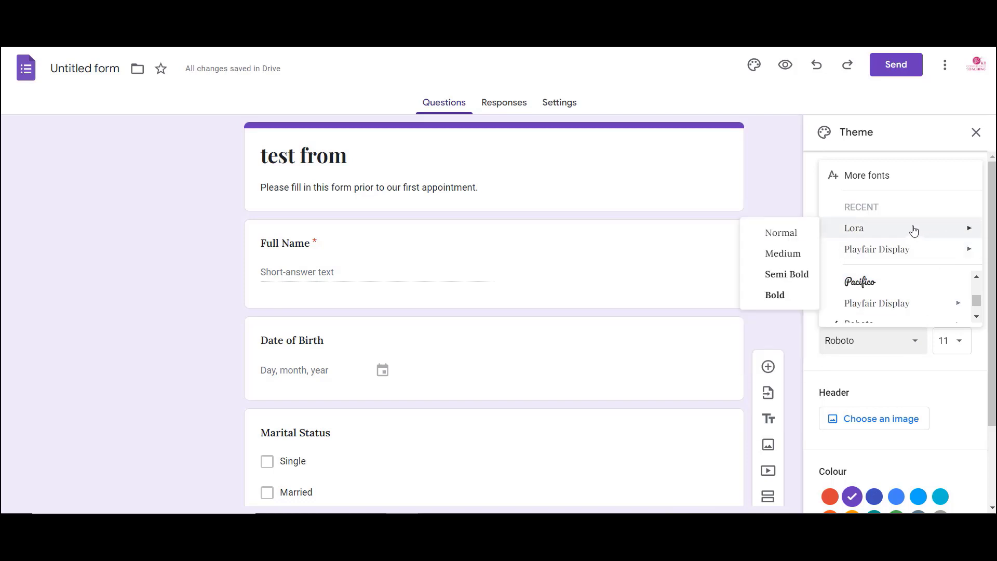
{"action": "mouse_move", "coordinate": [892, 261]}
{"action": "scroll", "coordinate": [892, 262], "scroll_direction": "down", "scroll_amount": 1}
{"action": "scroll", "coordinate": [878, 430], "scroll_direction": "up", "scroll_amount": 3}
{"action": "left_click", "coordinate": [873, 433]}
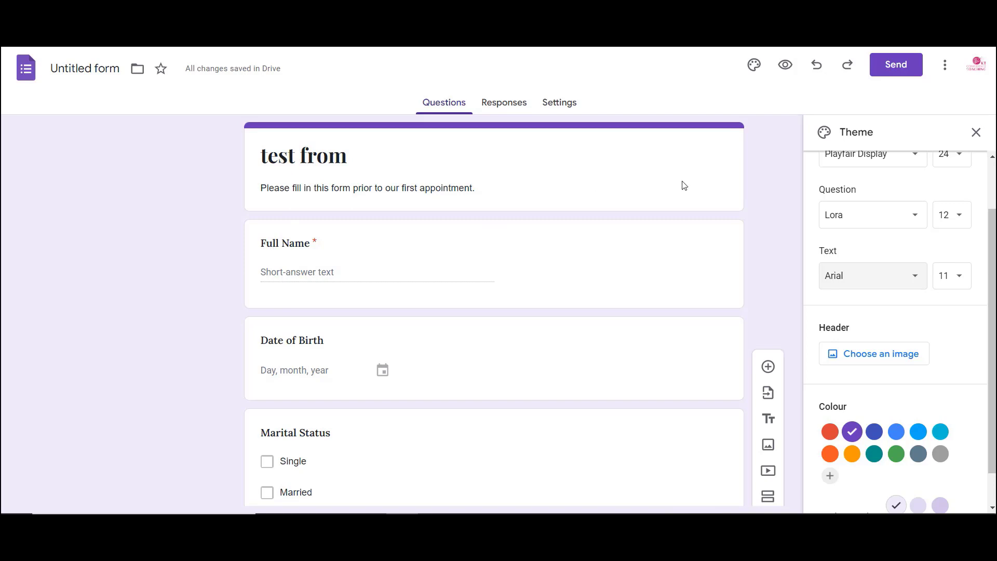
Step: Insert the Work and School header image of a book with heart-folded pages and review the form's new look
{"action": "left_click", "coordinate": [889, 362]}
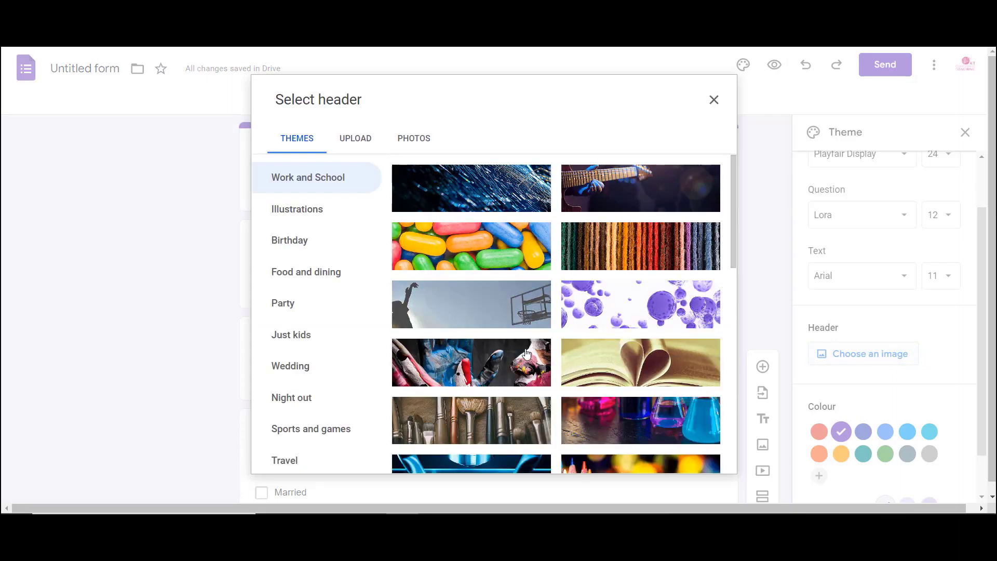
{"action": "left_click", "coordinate": [617, 369]}
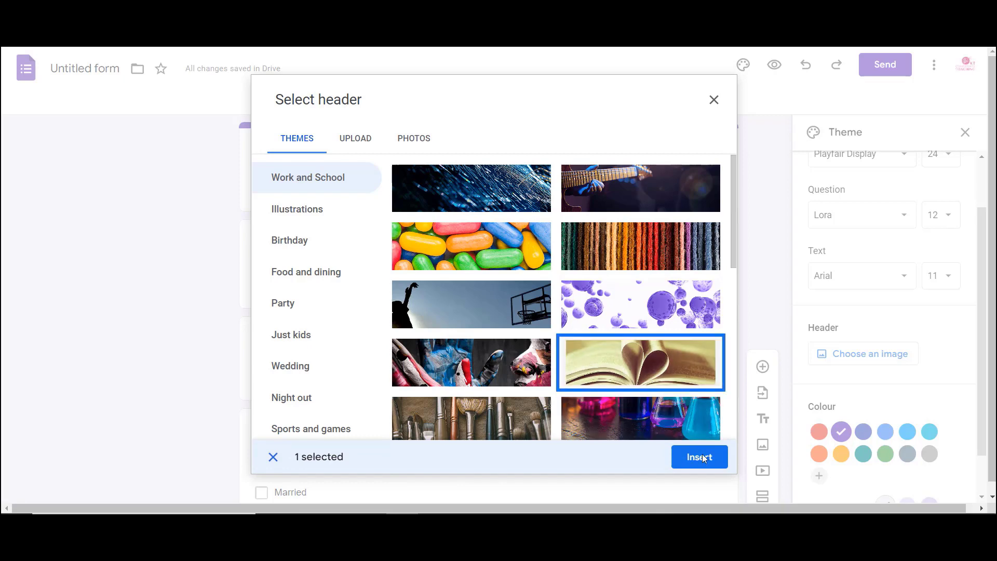
{"action": "left_click", "coordinate": [700, 457]}
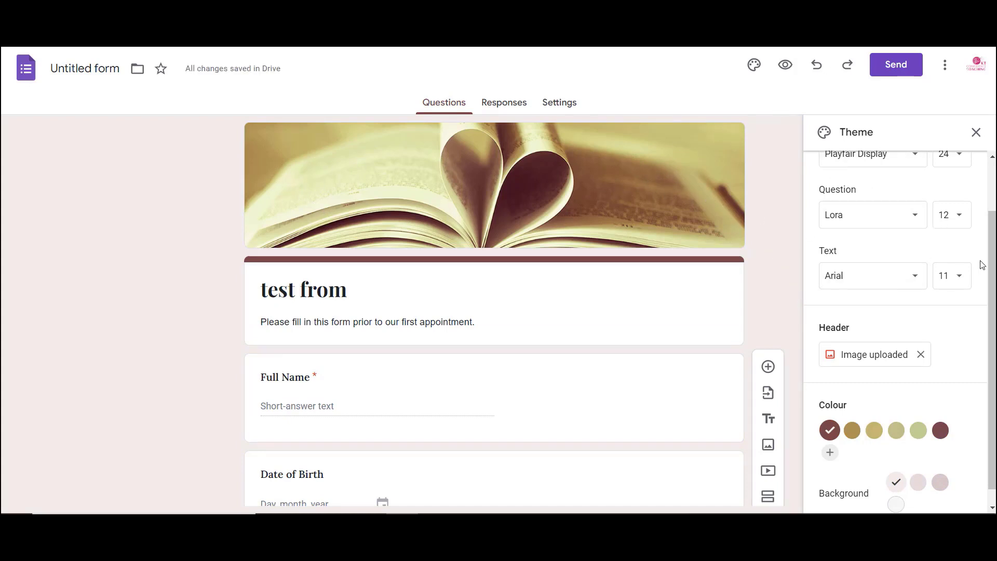
{"action": "scroll", "coordinate": [955, 295], "scroll_direction": "down", "scroll_amount": 1}
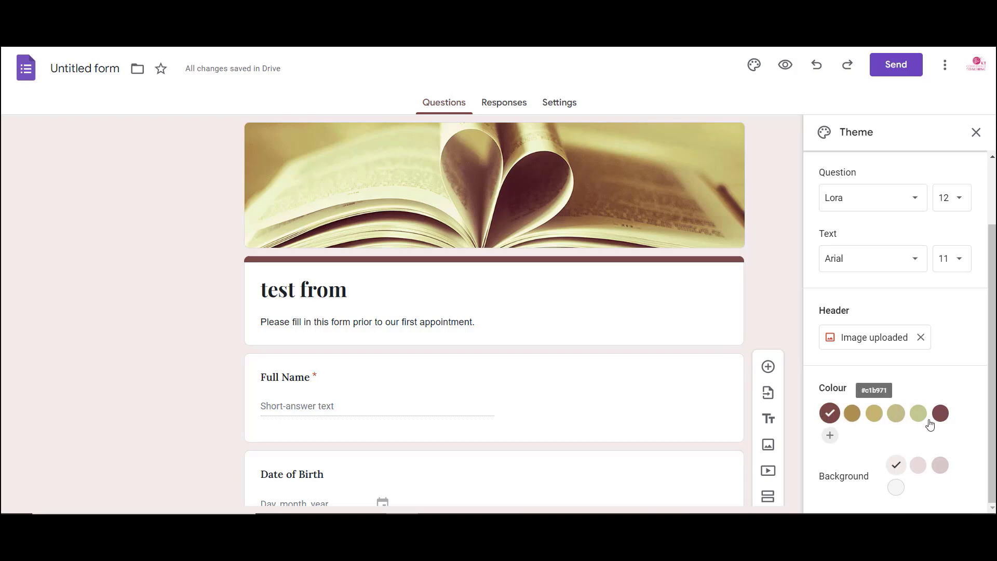
{"action": "scroll", "coordinate": [594, 280], "scroll_direction": "down", "scroll_amount": 12}
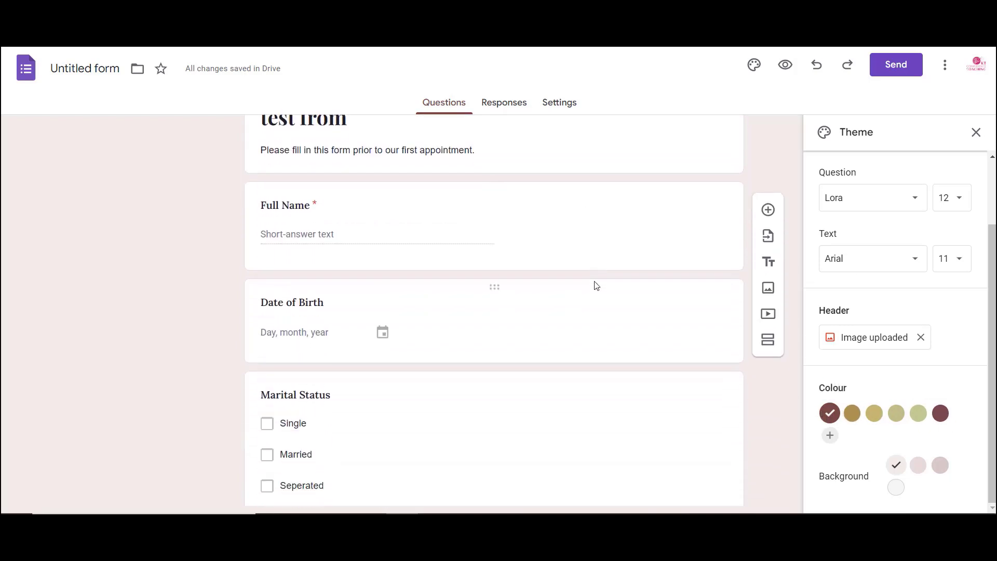
{"action": "scroll", "coordinate": [597, 285], "scroll_direction": "up", "scroll_amount": 12}
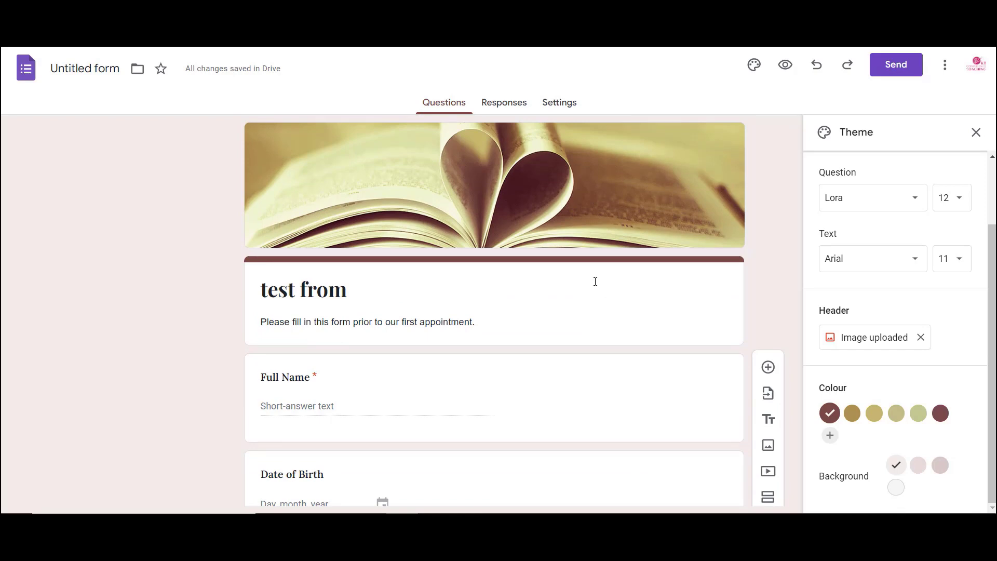
Step: Look at the custom theme colour picker, try out the background shades, and finally apply the medium pink background, closing the theme settings
{"action": "left_click", "coordinate": [831, 435]}
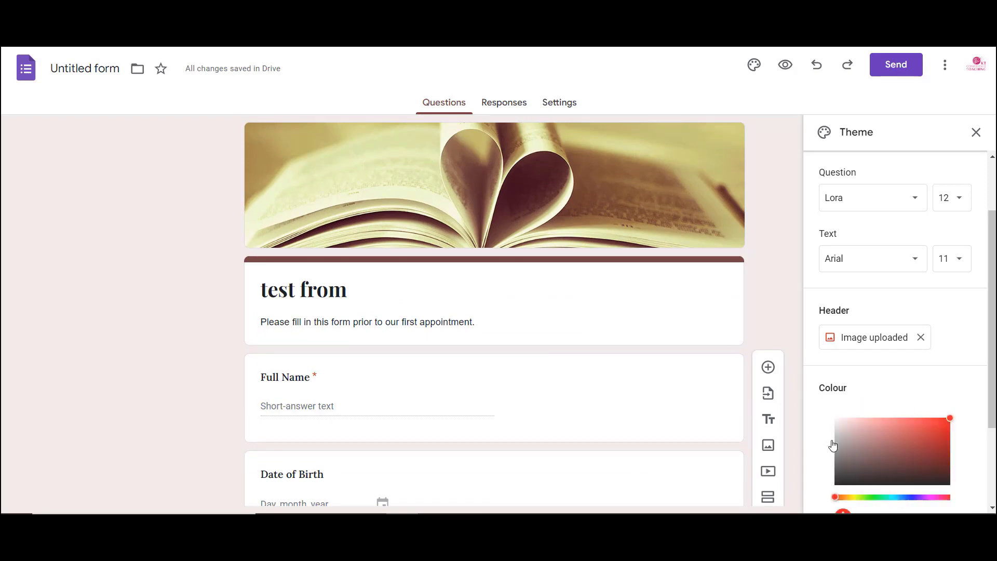
{"action": "scroll", "coordinate": [925, 392], "scroll_direction": "down", "scroll_amount": 2}
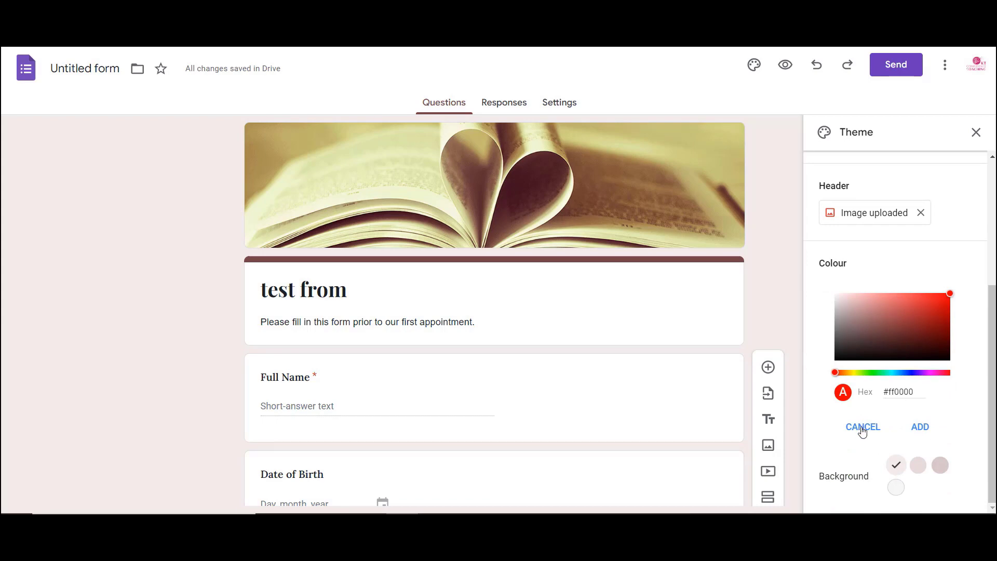
{"action": "left_click", "coordinate": [896, 464]}
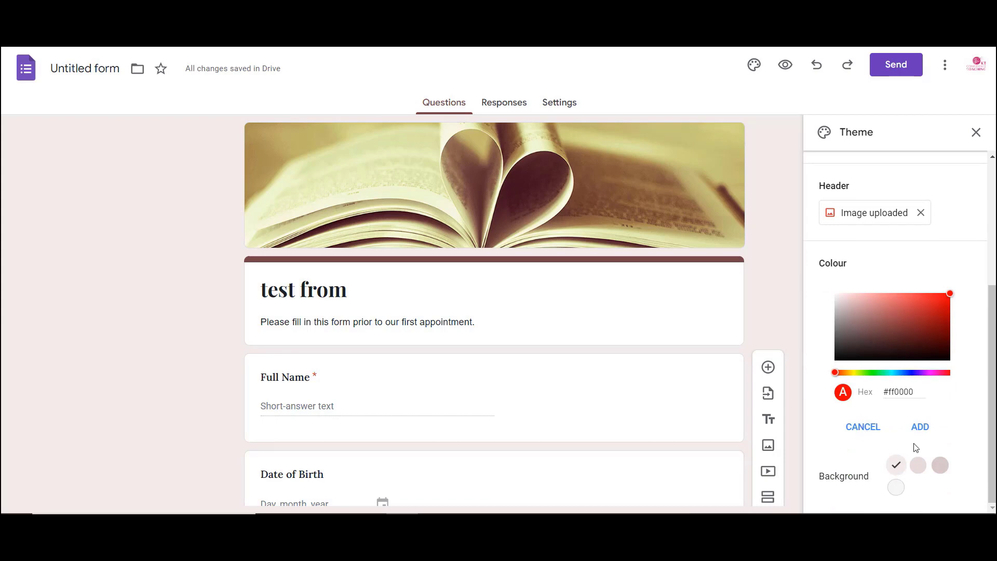
{"action": "left_click", "coordinate": [919, 470]}
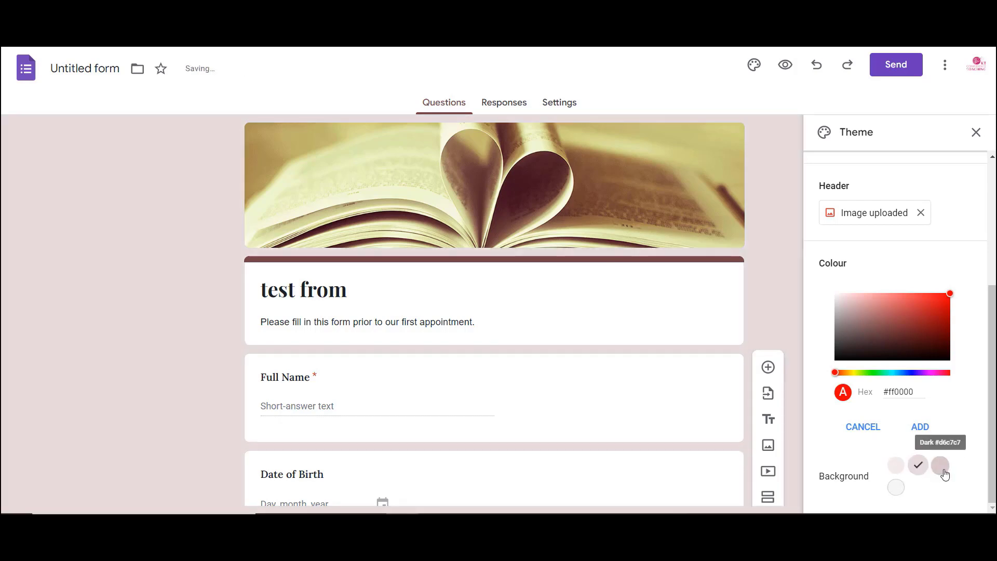
{"action": "left_click", "coordinate": [944, 474]}
{"action": "left_click", "coordinate": [897, 489]}
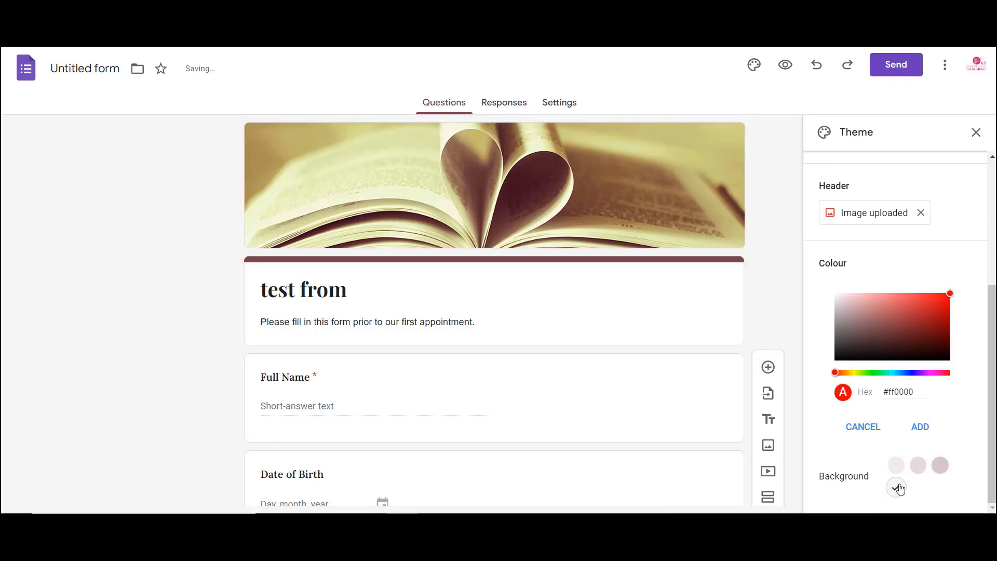
{"action": "left_click", "coordinate": [896, 466]}
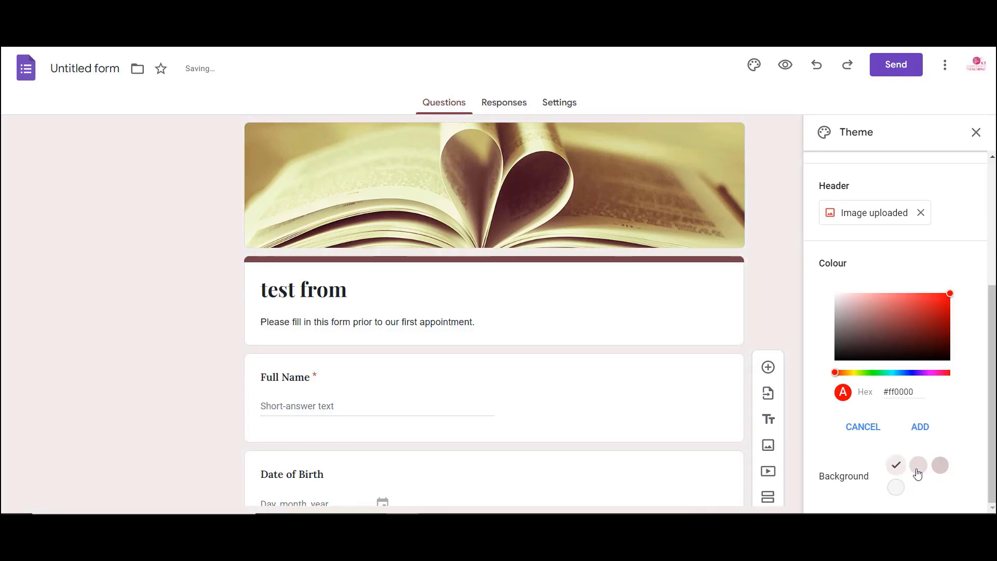
{"action": "left_click", "coordinate": [918, 469]}
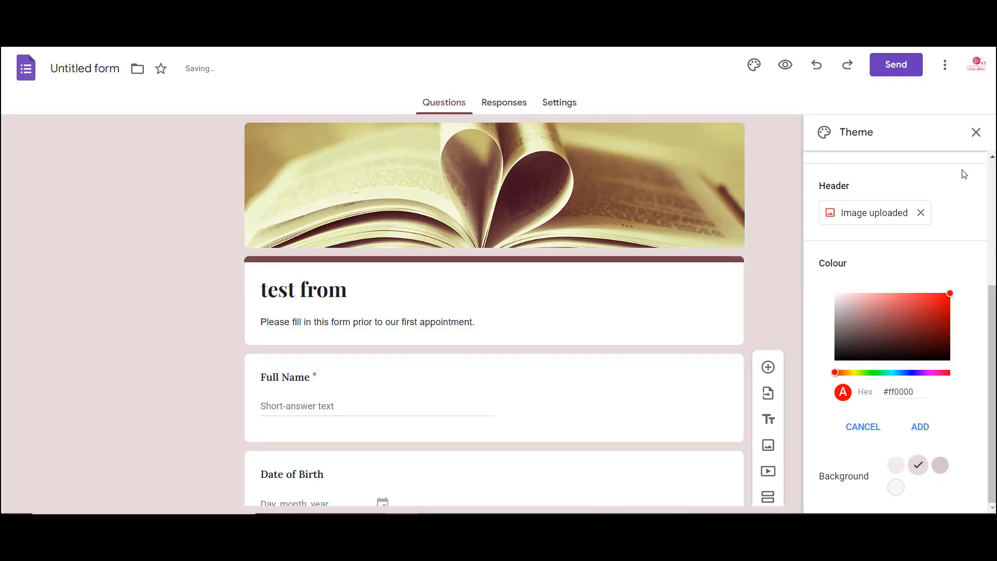
{"action": "left_click", "coordinate": [977, 132]}
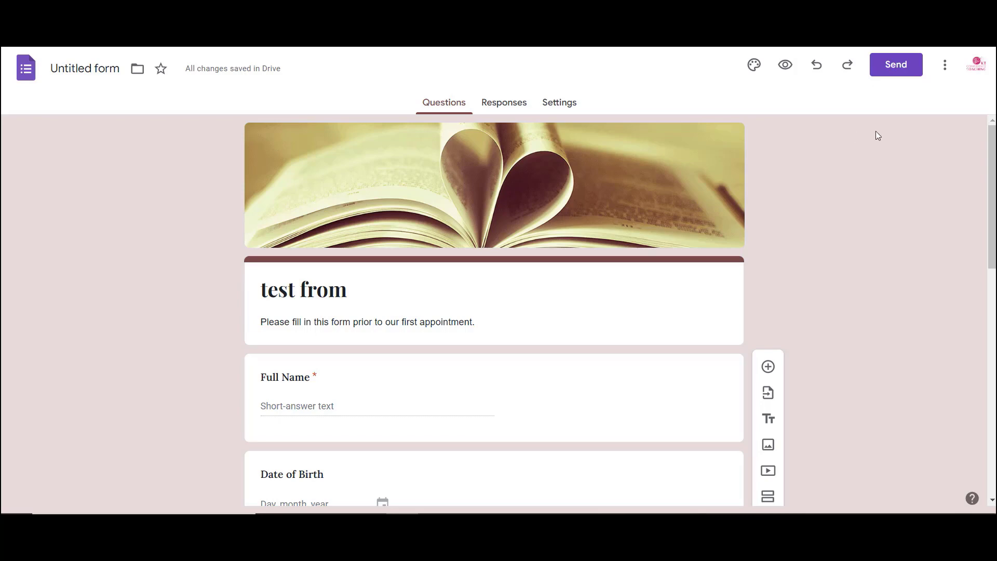
Step: In the form's sending options, shorten the shareable link and copy the form's embed HTML code
{"action": "left_click", "coordinate": [900, 70]}
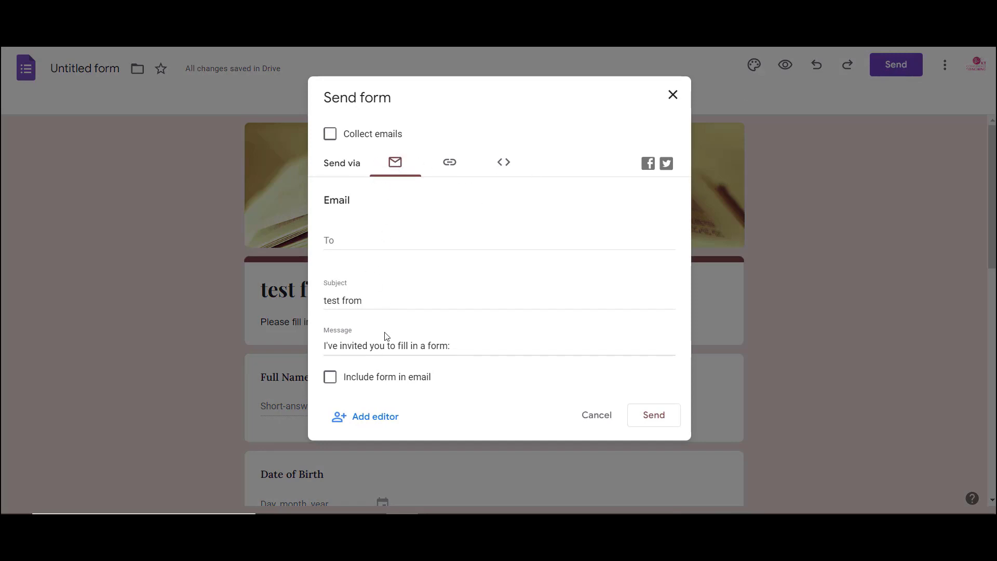
{"action": "left_click", "coordinate": [450, 166]}
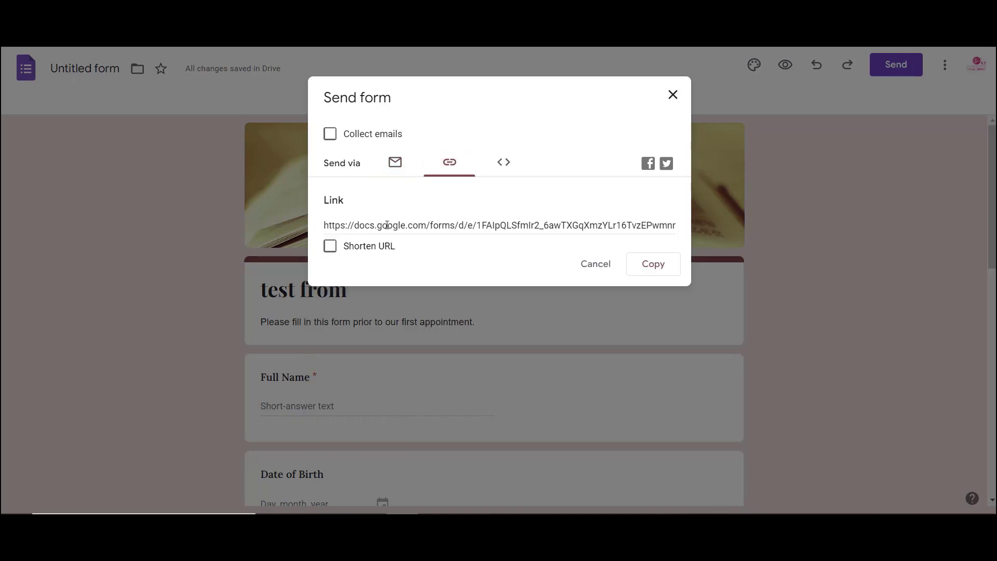
{"action": "left_click", "coordinate": [329, 246]}
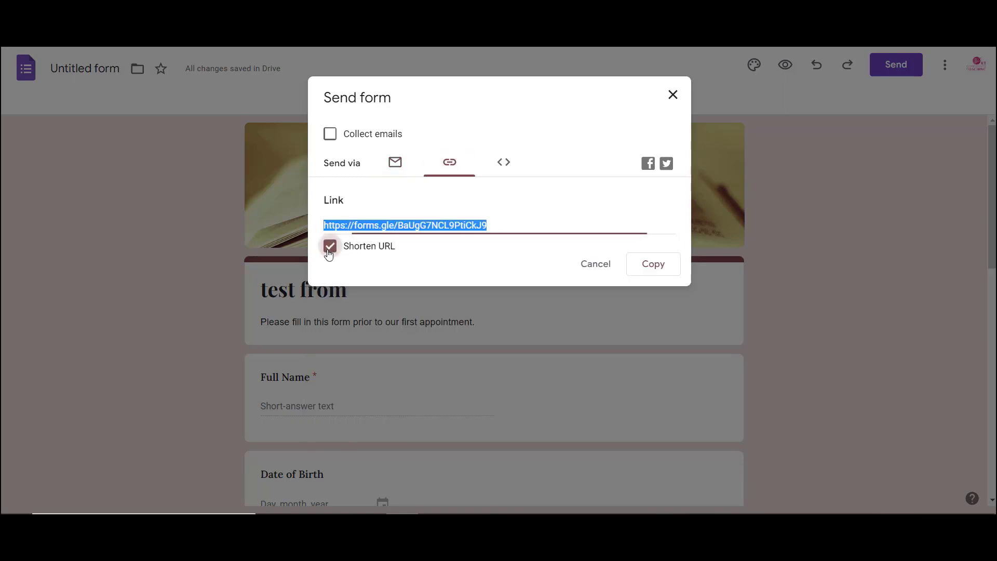
{"action": "left_click", "coordinate": [439, 264]}
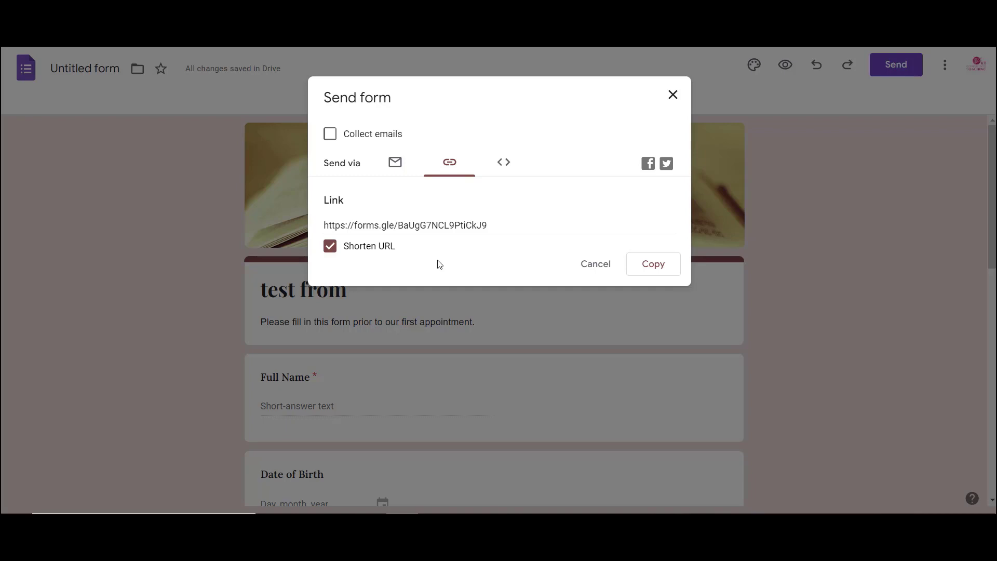
{"action": "left_click", "coordinate": [417, 222]}
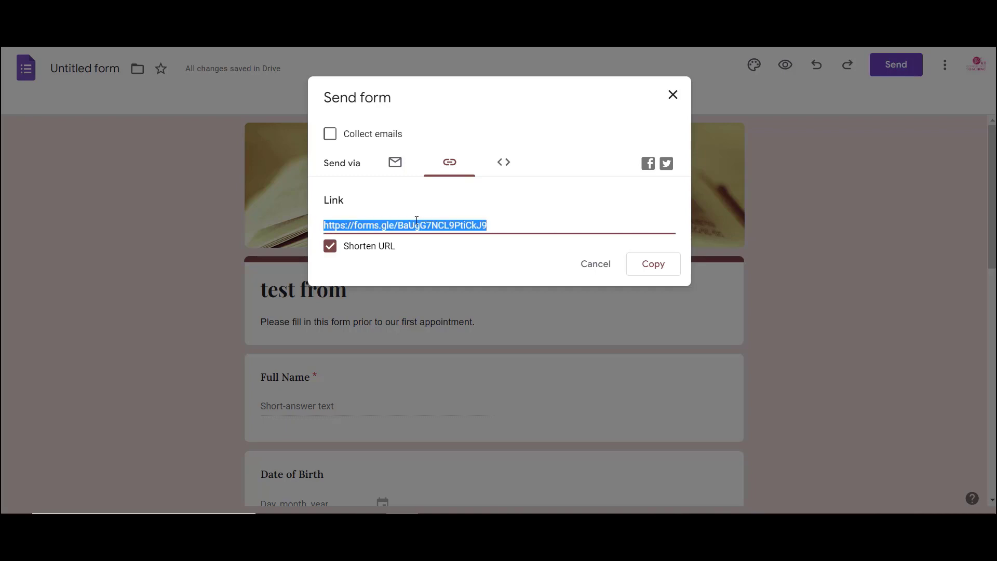
{"action": "left_click", "coordinate": [504, 163]}
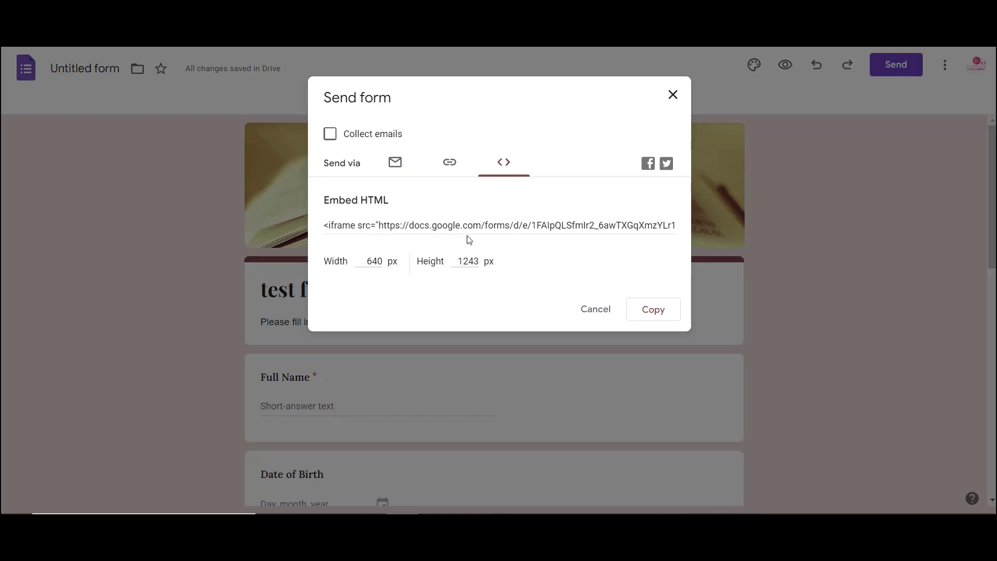
{"action": "left_click", "coordinate": [663, 316]}
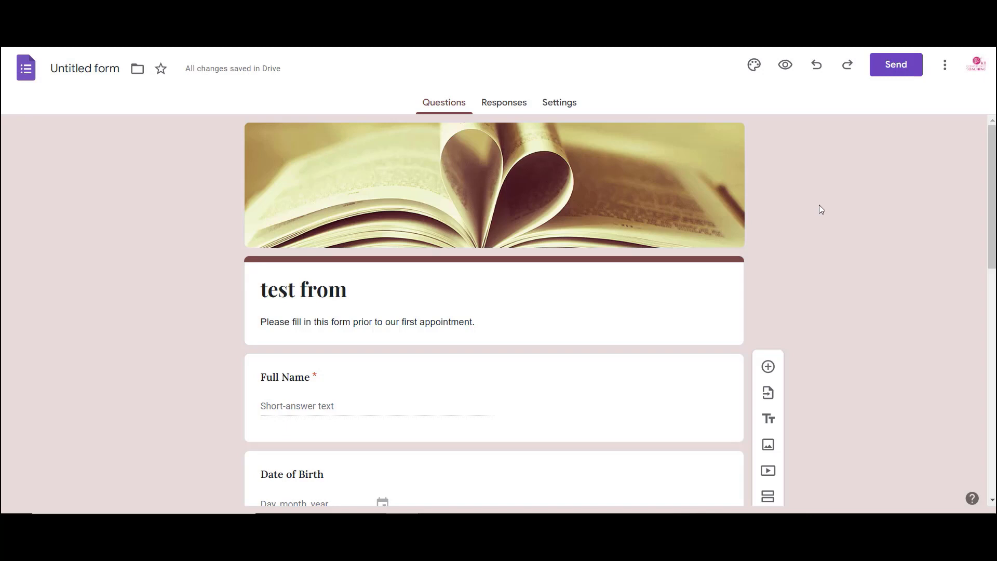
Step: Check the form's responses page, return to the questions and open the form preview
{"action": "left_click", "coordinate": [496, 106]}
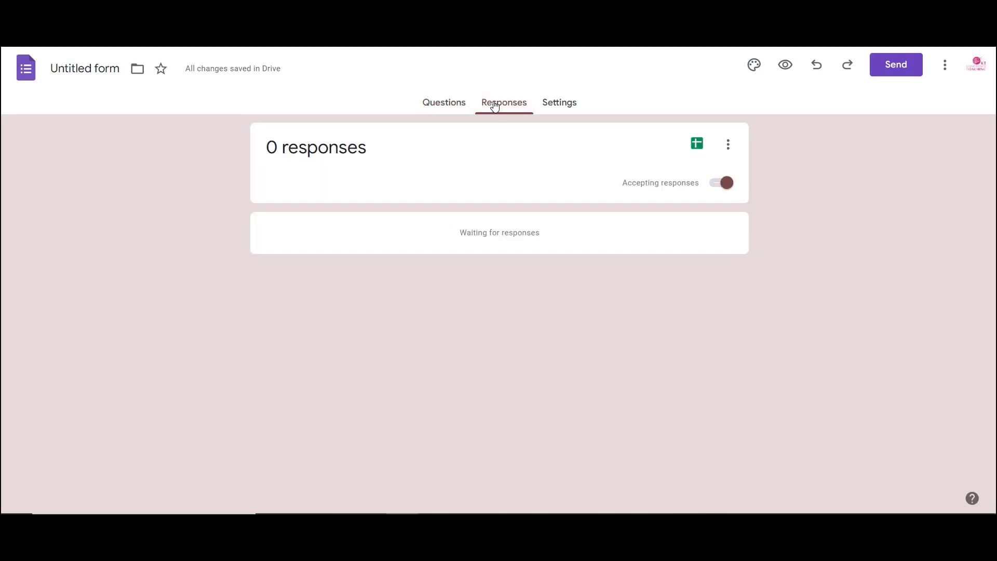
{"action": "left_click", "coordinate": [446, 106]}
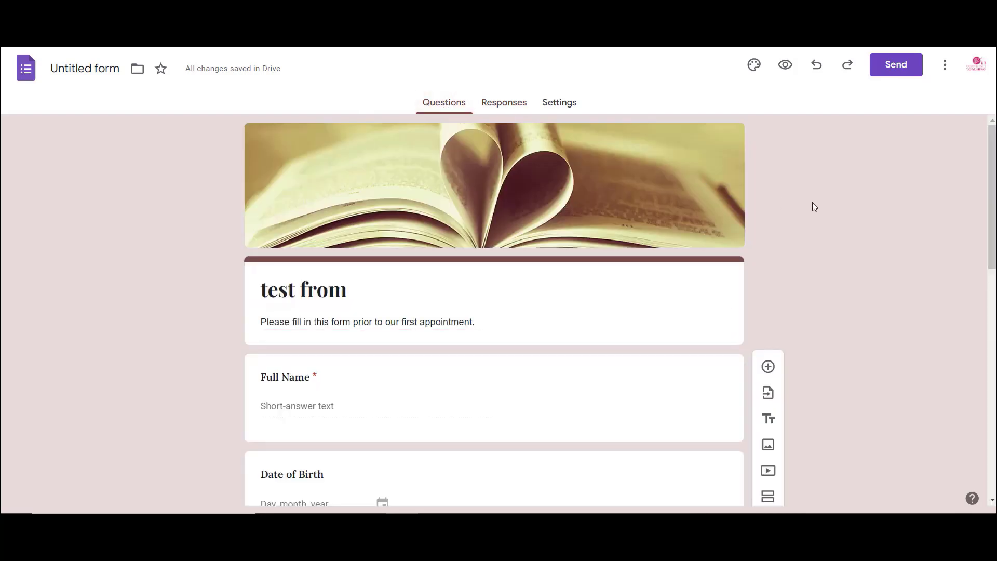
{"action": "left_click", "coordinate": [785, 66]}
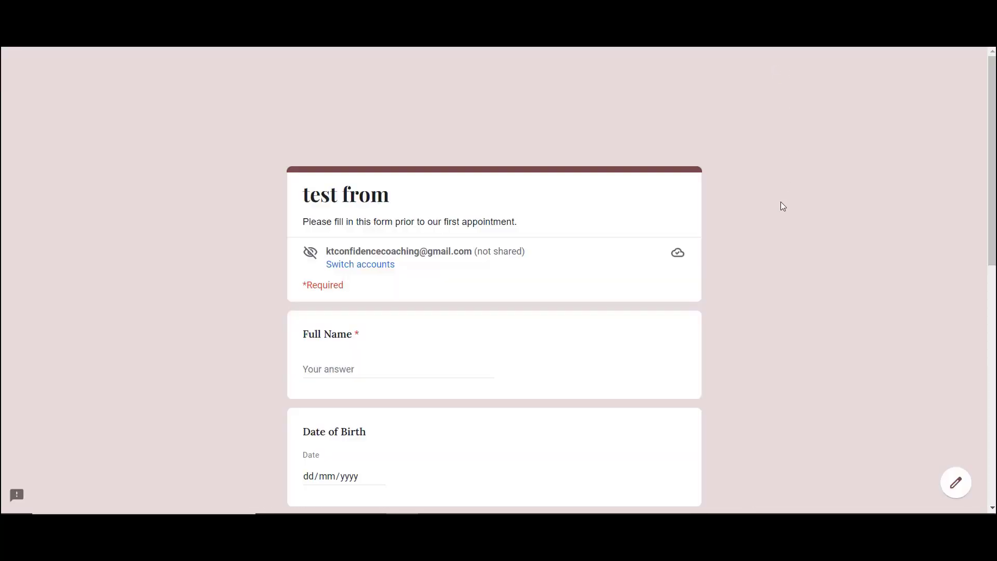
Step: Look through the form preview, and review the response summary for every question from Full Name to the three main goals
{"action": "scroll", "coordinate": [782, 206], "scroll_direction": "down", "scroll_amount": 4}
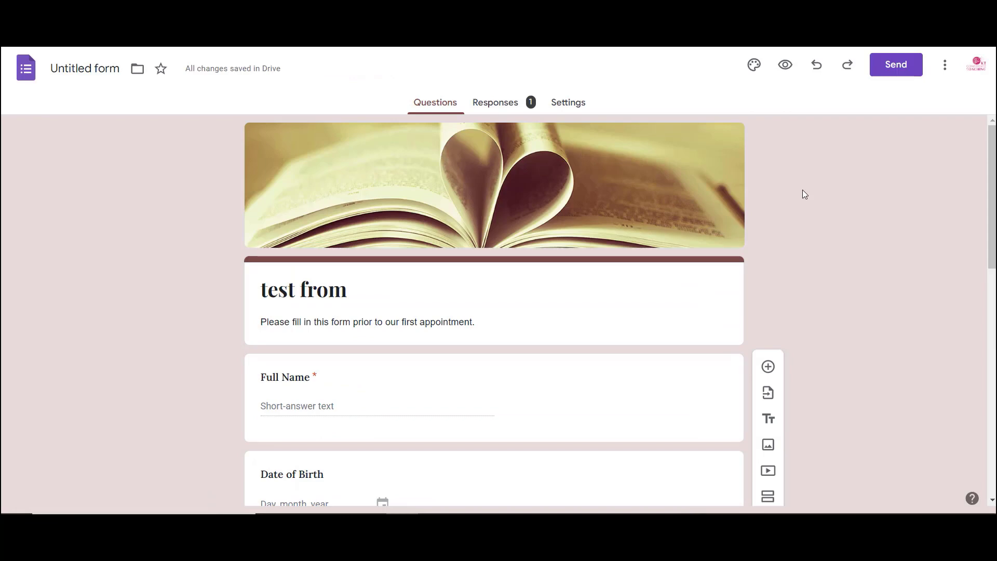
{"action": "left_click", "coordinate": [495, 104]}
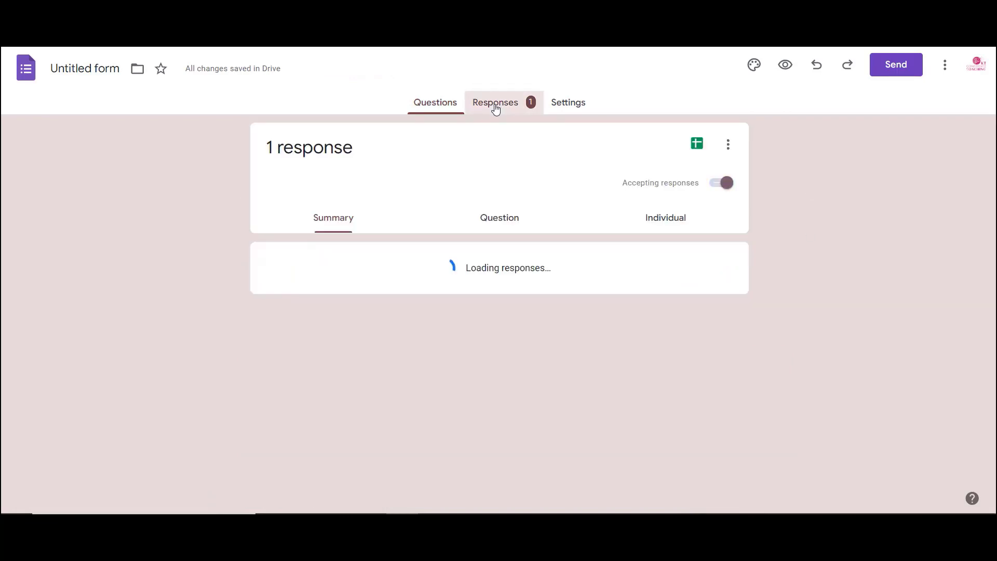
{"action": "scroll", "coordinate": [802, 273], "scroll_direction": "down", "scroll_amount": 1}
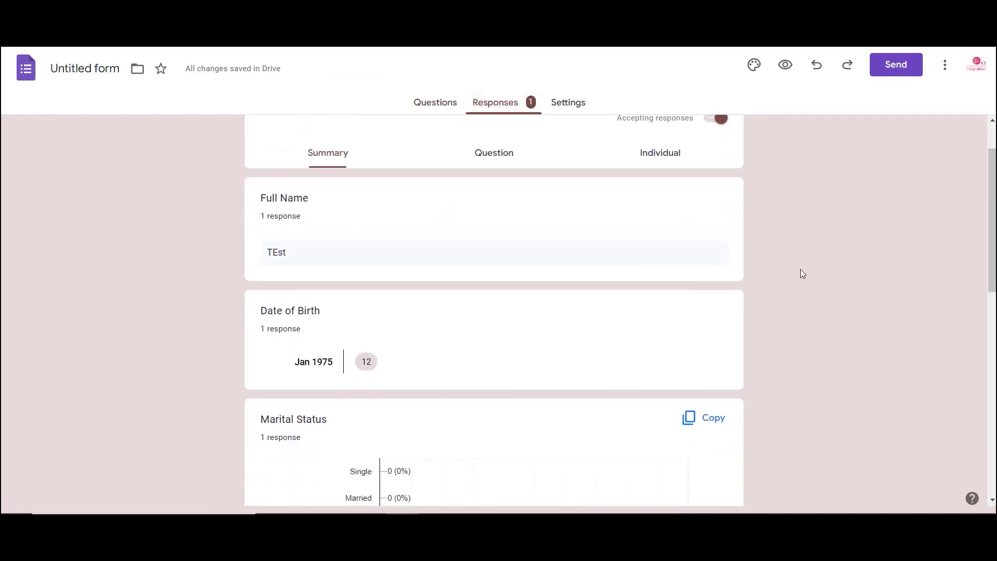
{"action": "scroll", "coordinate": [802, 274], "scroll_direction": "down", "scroll_amount": 1}
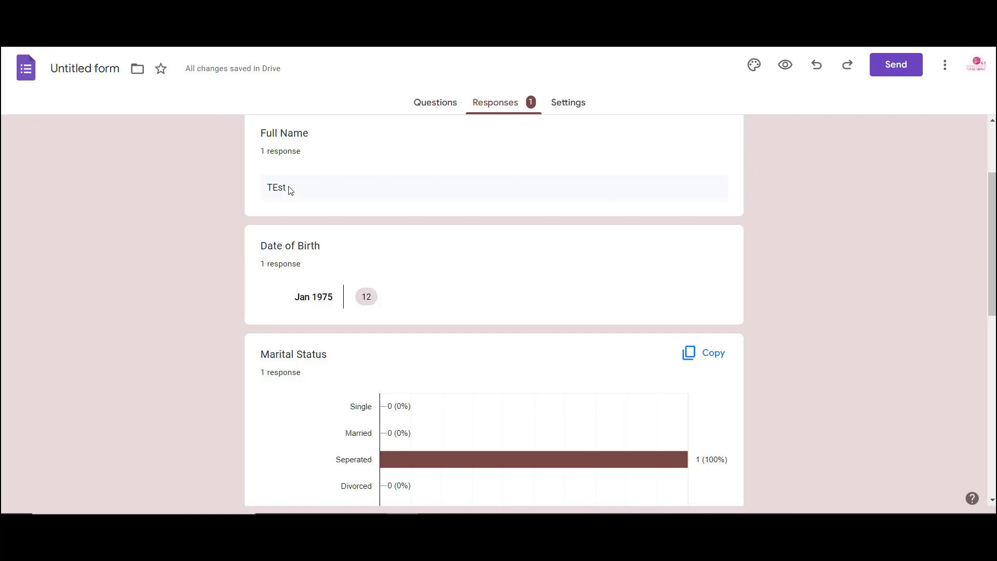
{"action": "scroll", "coordinate": [746, 287], "scroll_direction": "down", "scroll_amount": 2}
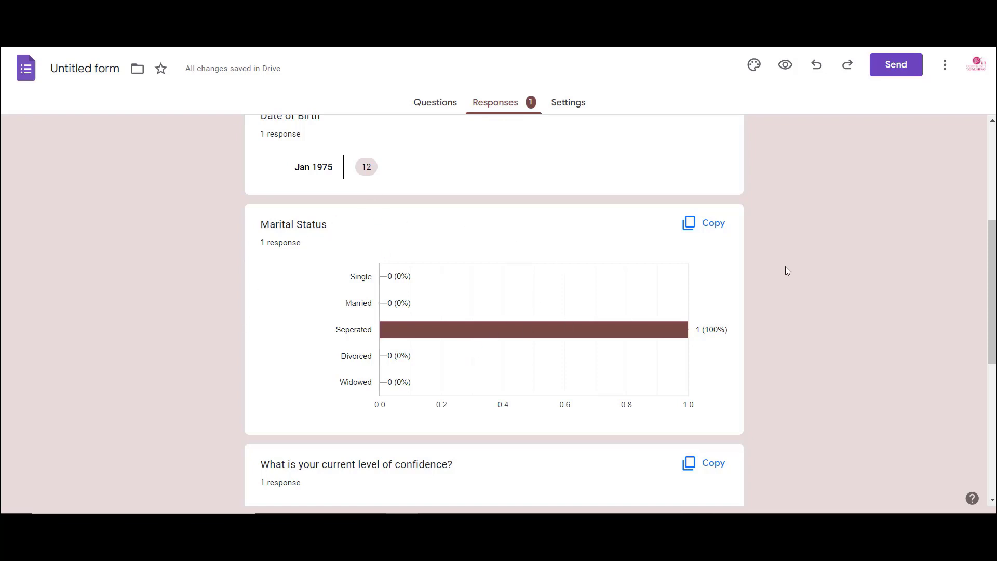
{"action": "scroll", "coordinate": [838, 251], "scroll_direction": "down", "scroll_amount": 5}
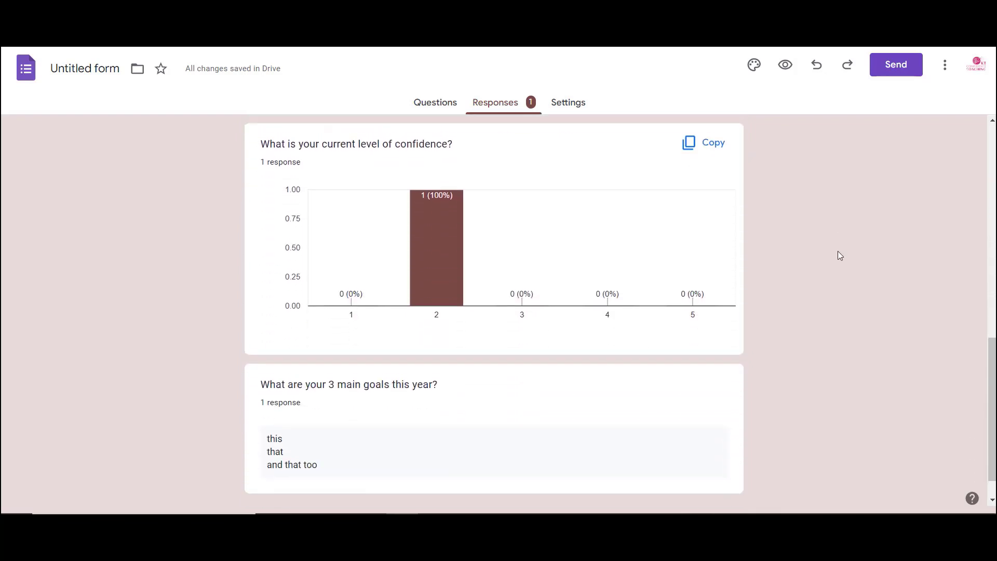
{"action": "scroll", "coordinate": [837, 251], "scroll_direction": "down", "scroll_amount": 1}
{"action": "scroll", "coordinate": [837, 251], "scroll_direction": "up", "scroll_amount": 1}
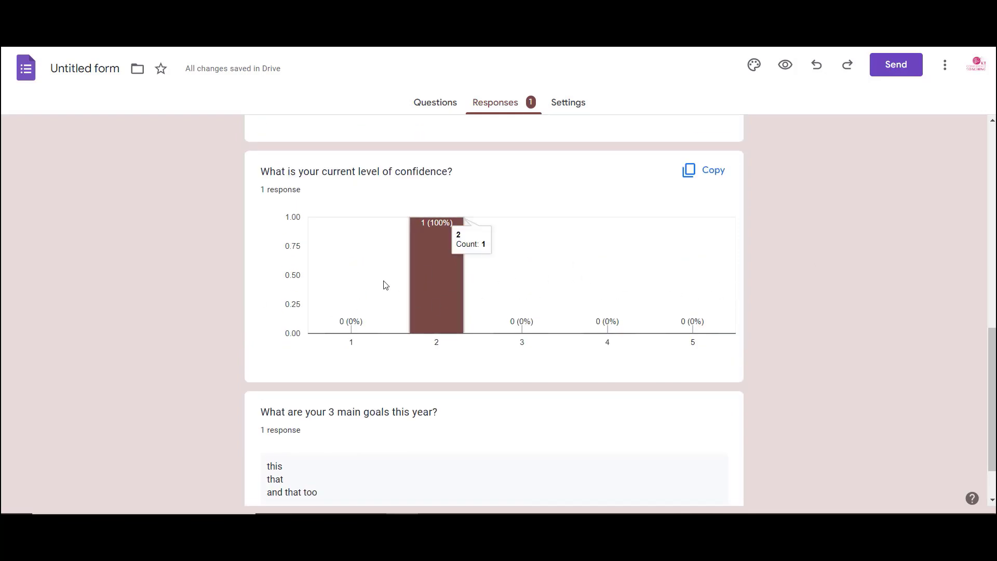
{"action": "scroll", "coordinate": [806, 257], "scroll_direction": "down", "scroll_amount": 2}
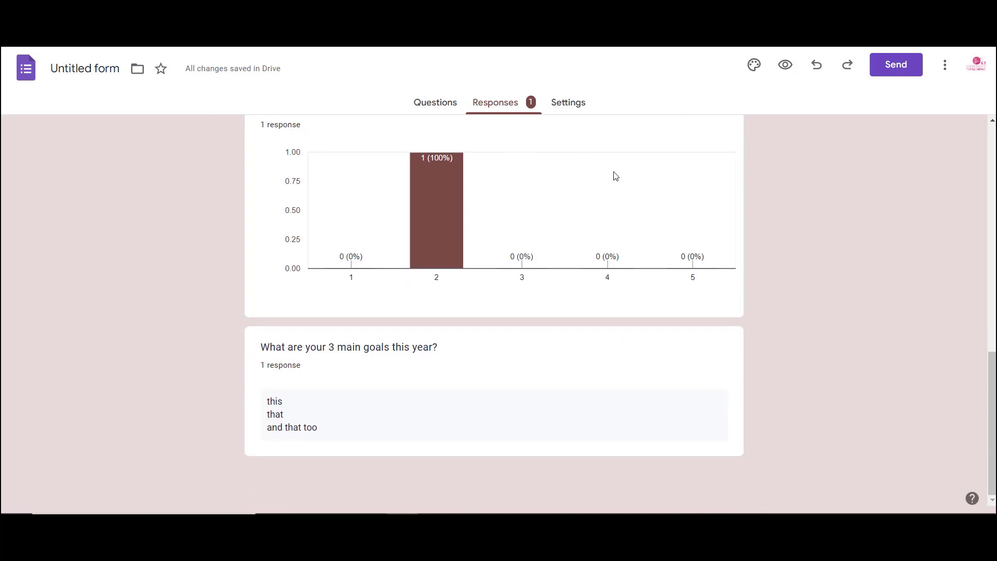
{"action": "scroll", "coordinate": [615, 174], "scroll_direction": "up", "scroll_amount": 10}
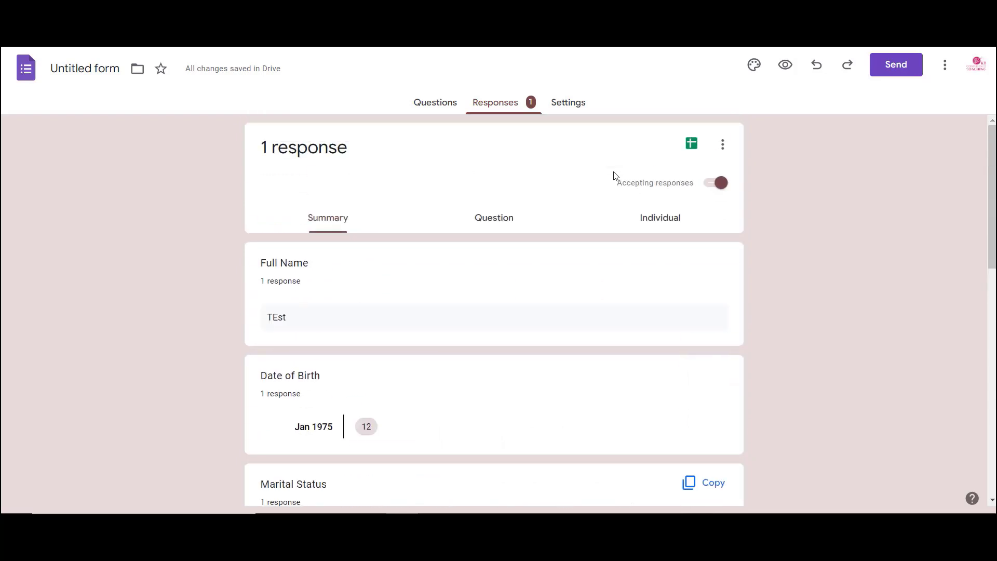
Step: Send the form's responses to a new spreadsheet named Form Replies
{"action": "left_click", "coordinate": [693, 145]}
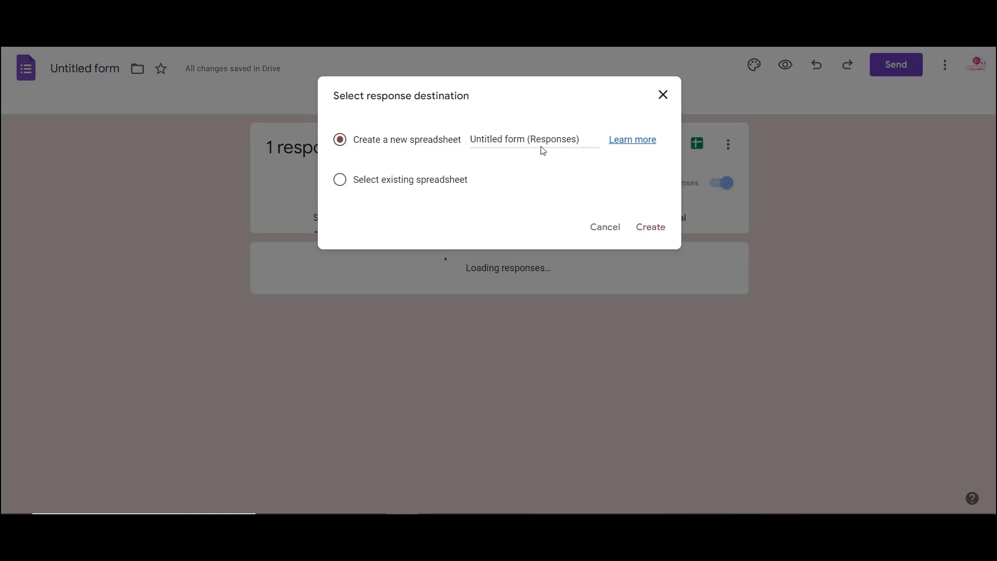
{"action": "triple_click", "coordinate": [505, 144]}
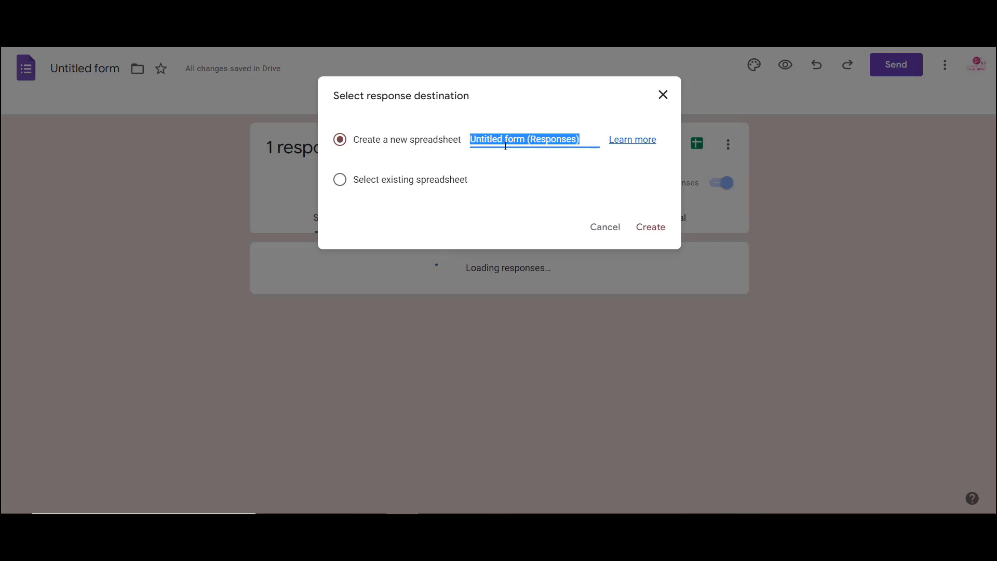
{"action": "type", "text": "Form Repli"}
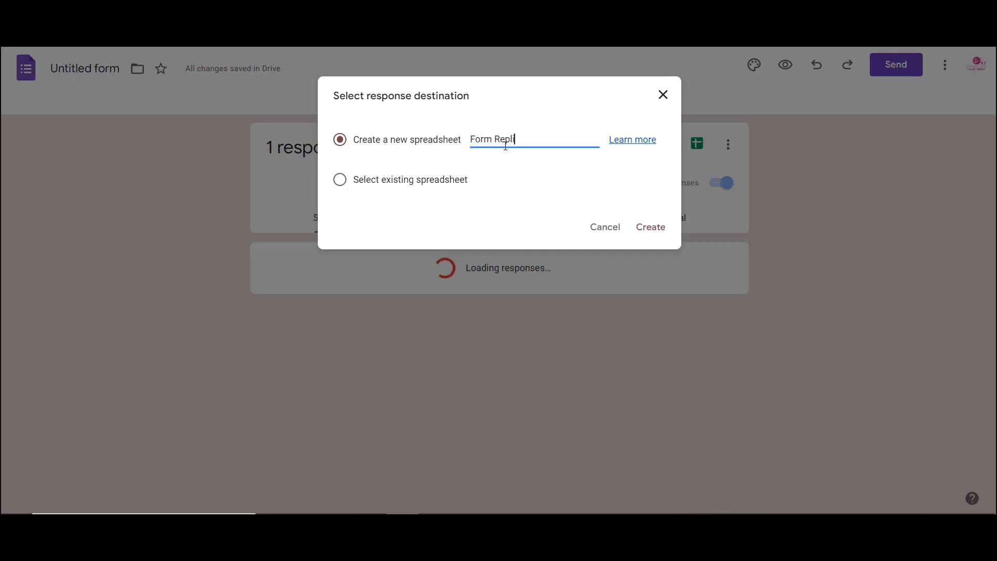
{"action": "type", "text": "es"}
{"action": "left_click", "coordinate": [643, 229]}
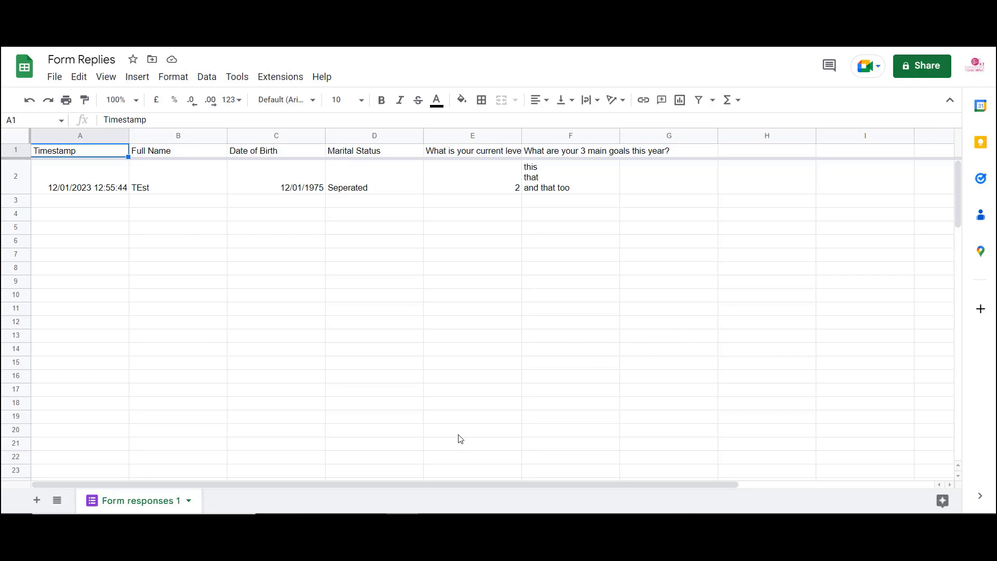
Step: Create a Client Management folder in My Drive and move the Form Replies spreadsheet into it
{"action": "left_click", "coordinate": [152, 60]}
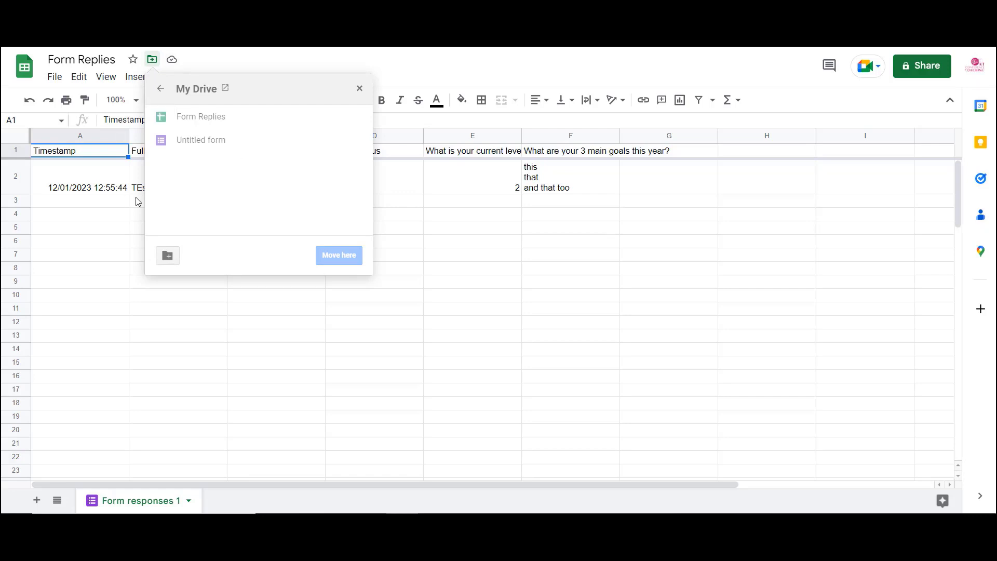
{"action": "left_click", "coordinate": [169, 260]}
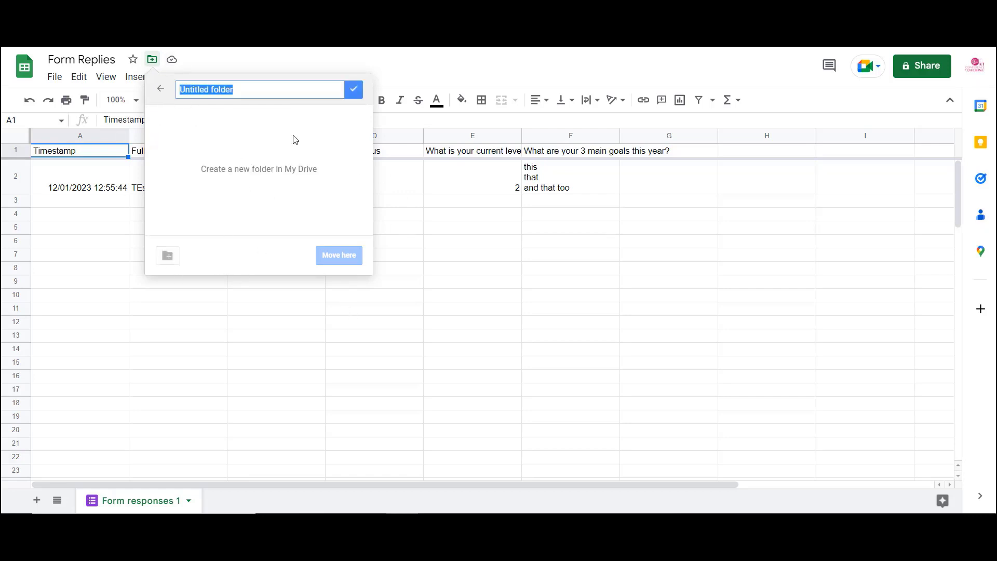
{"action": "type", "text": "Client"}
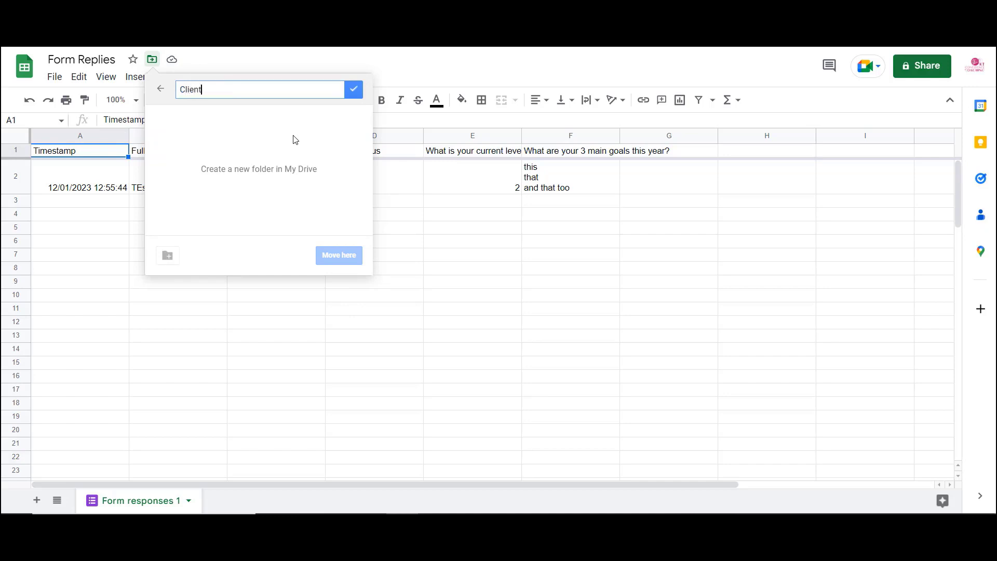
{"action": "type", "text": " Management"}
{"action": "left_click", "coordinate": [354, 89]}
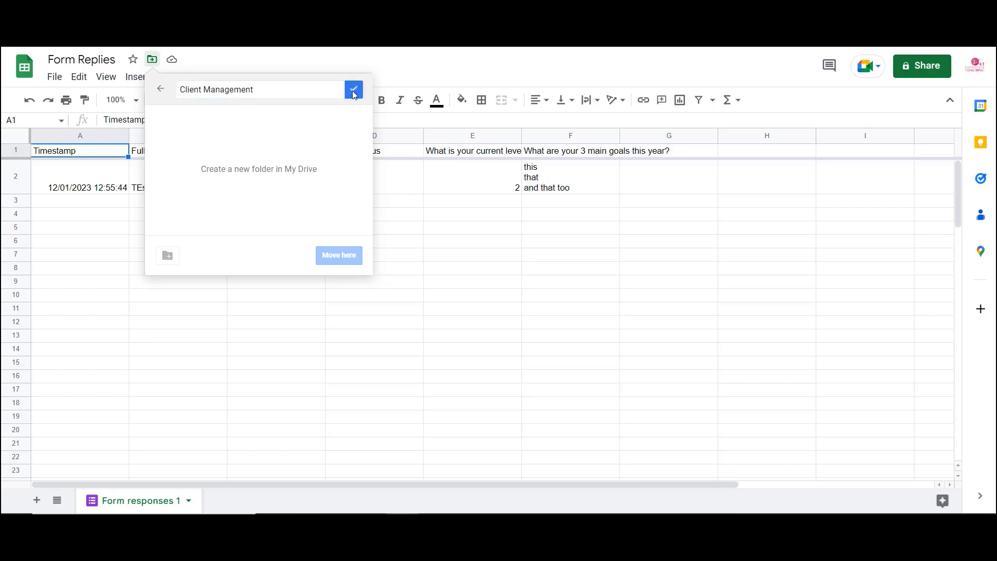
{"action": "left_click", "coordinate": [340, 256]}
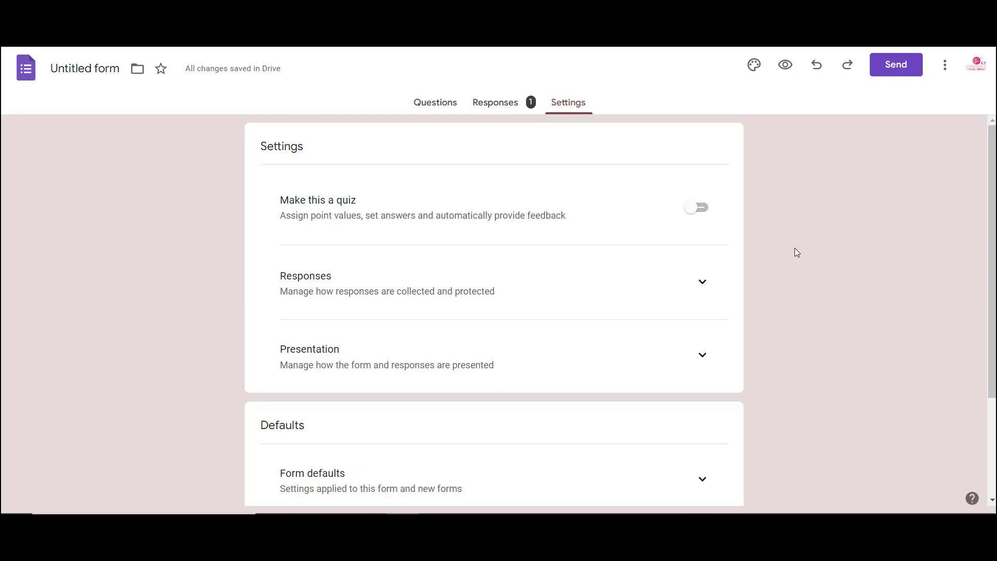
Step: In the form's response settings, turn on collecting email addresses
{"action": "left_click", "coordinate": [704, 285]}
{"action": "scroll", "coordinate": [835, 238], "scroll_direction": "down", "scroll_amount": 2}
{"action": "scroll", "coordinate": [835, 238], "scroll_direction": "down", "scroll_amount": 1}
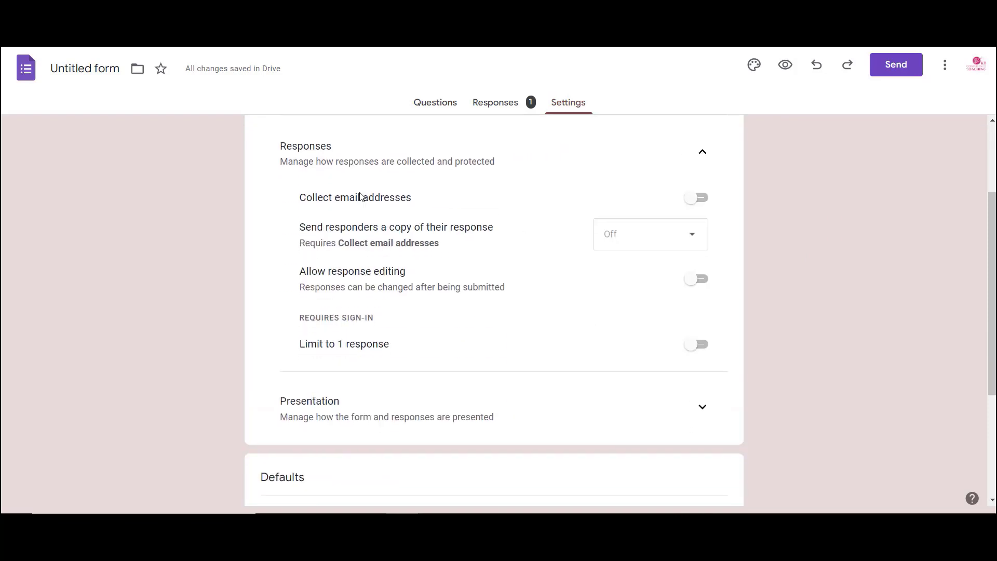
{"action": "left_click", "coordinate": [699, 199]}
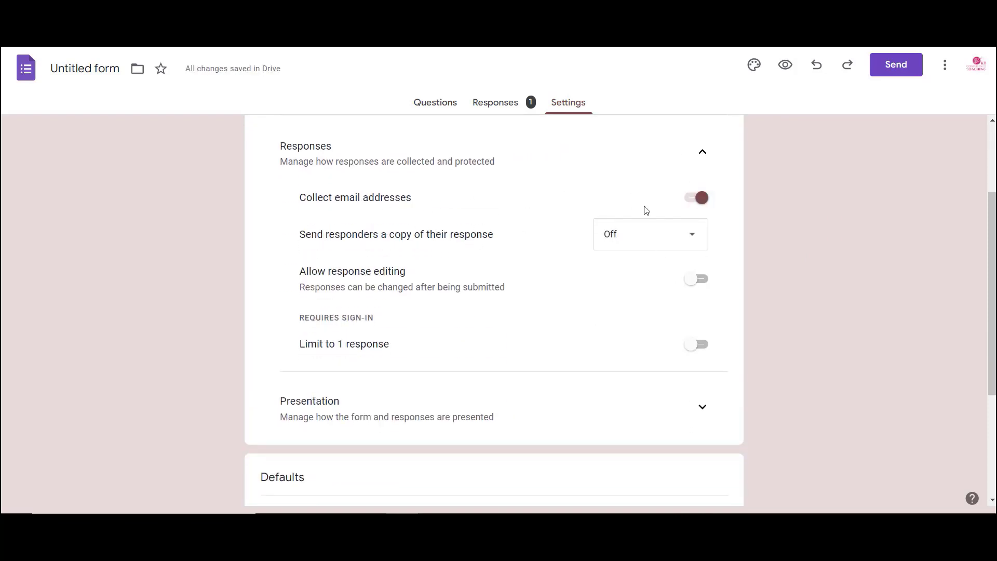
Step: Check the Email field among the form's questions and return to the email collection settings from there
{"action": "left_click", "coordinate": [441, 105]}
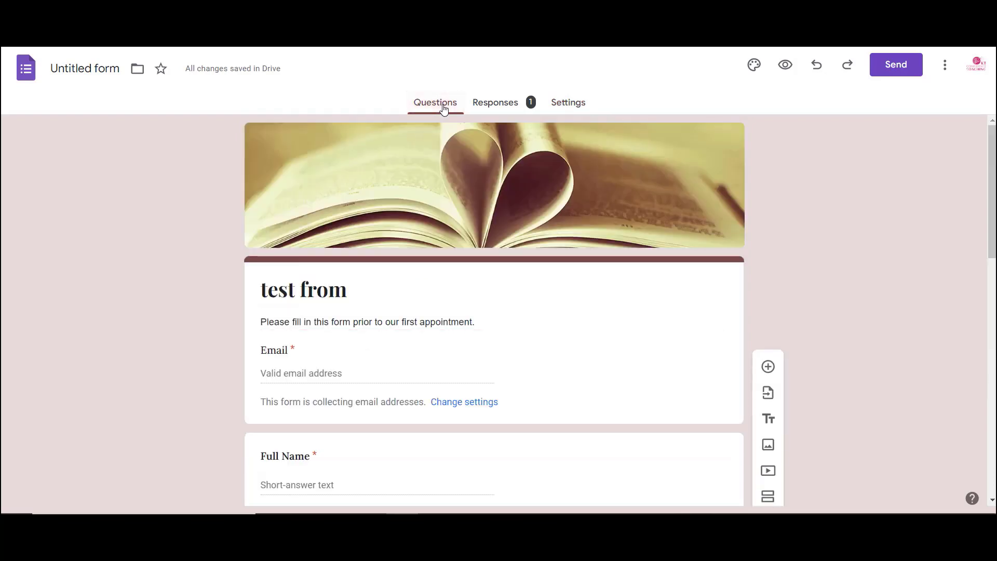
{"action": "scroll", "coordinate": [896, 288], "scroll_direction": "down", "scroll_amount": 3}
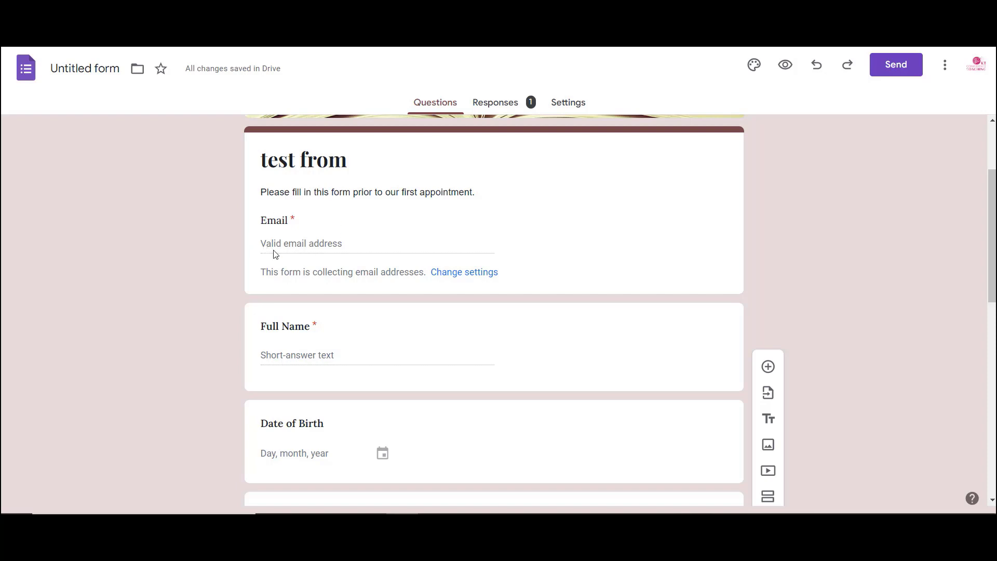
{"action": "left_click", "coordinate": [458, 272]}
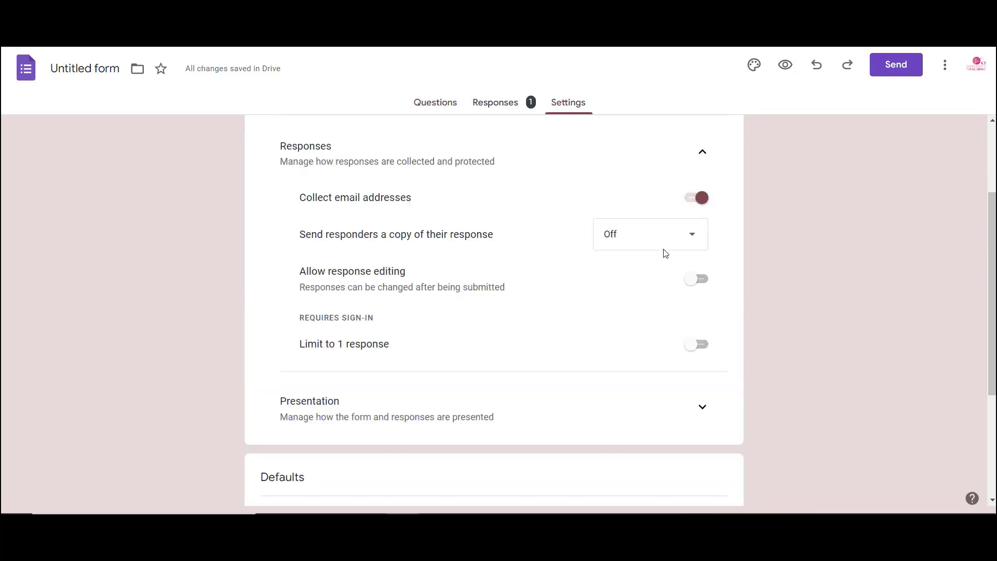